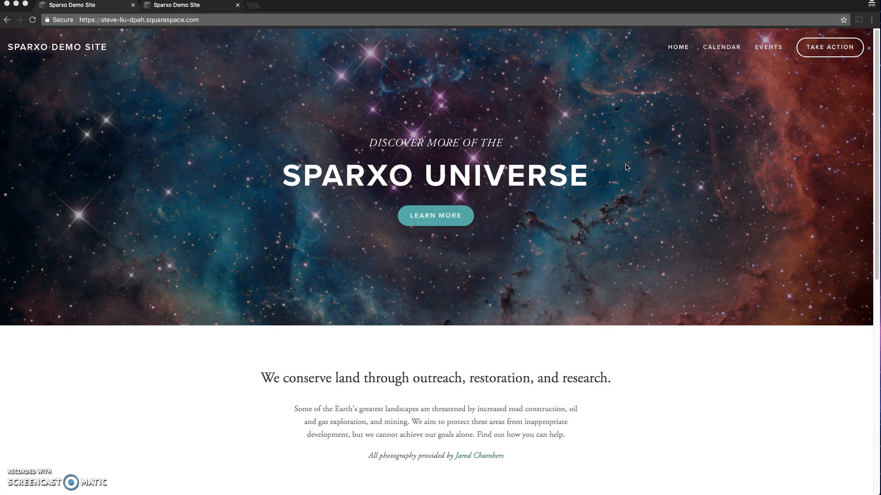
Step: Open the site's Calendar page and bring up the details of Demo Event One from the event cards
click(718, 50)
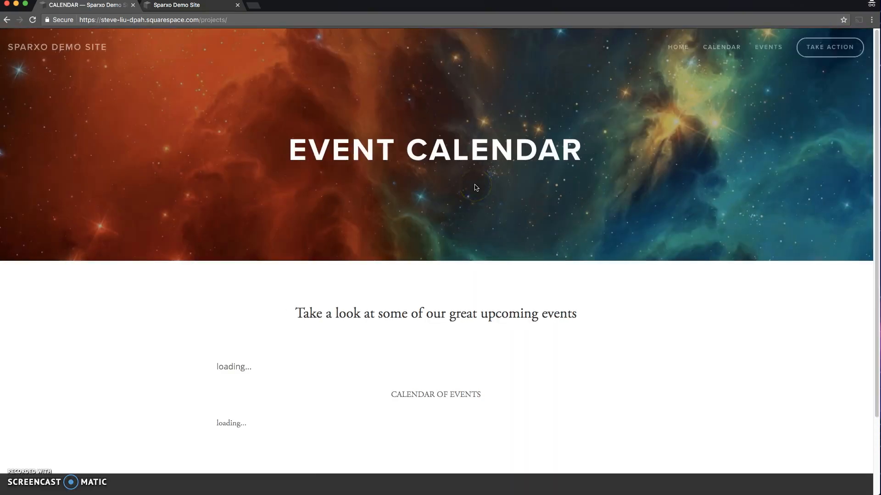
scroll(425, 235, down, 4)
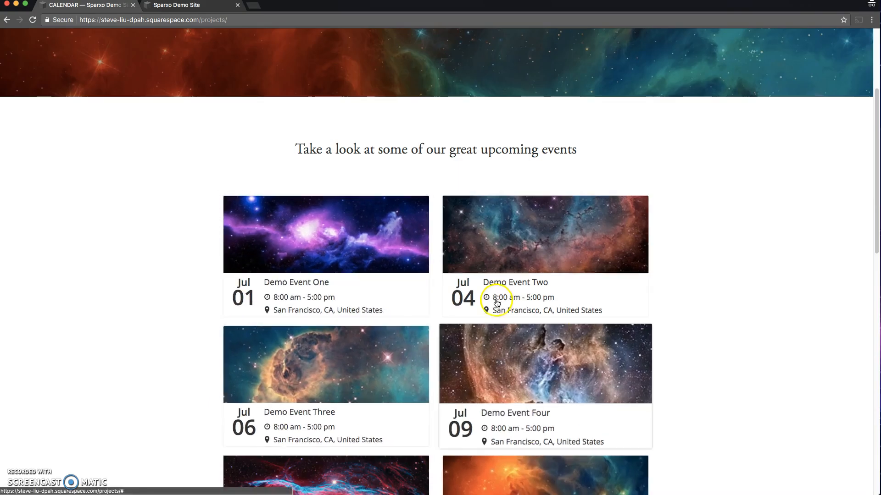
scroll(461, 295, down, 2)
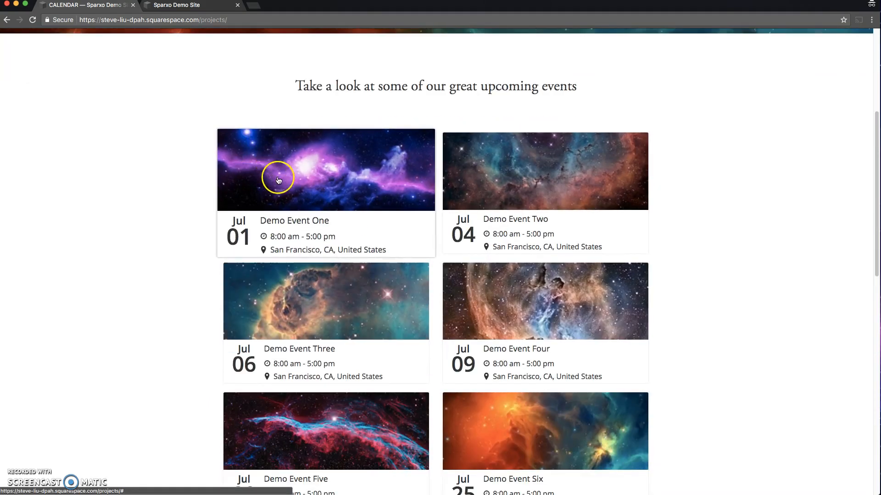
click(296, 198)
click(240, 233)
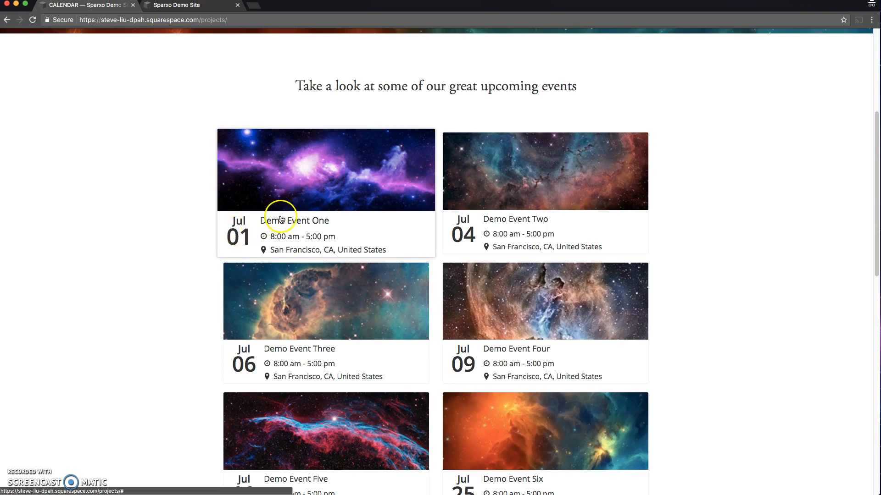
click(329, 202)
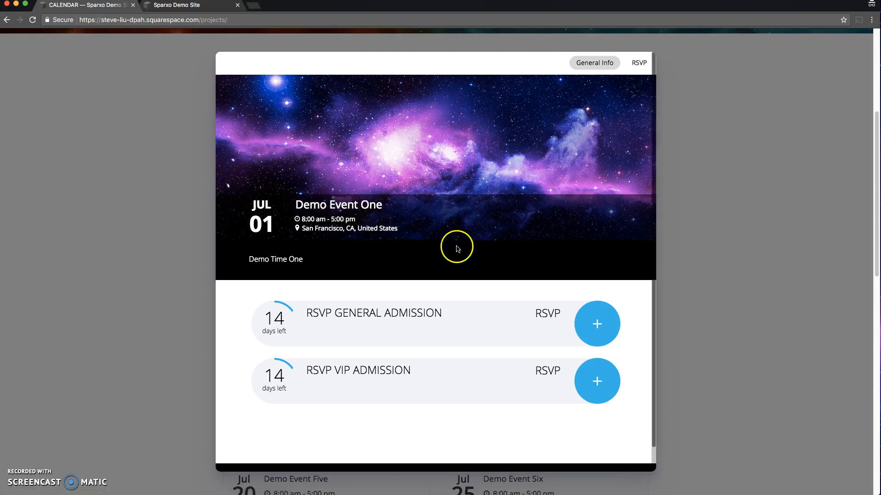
Step: Take one RSVP General Admission ticket for Demo Event One through to the contact form, and close the event popup
click(597, 323)
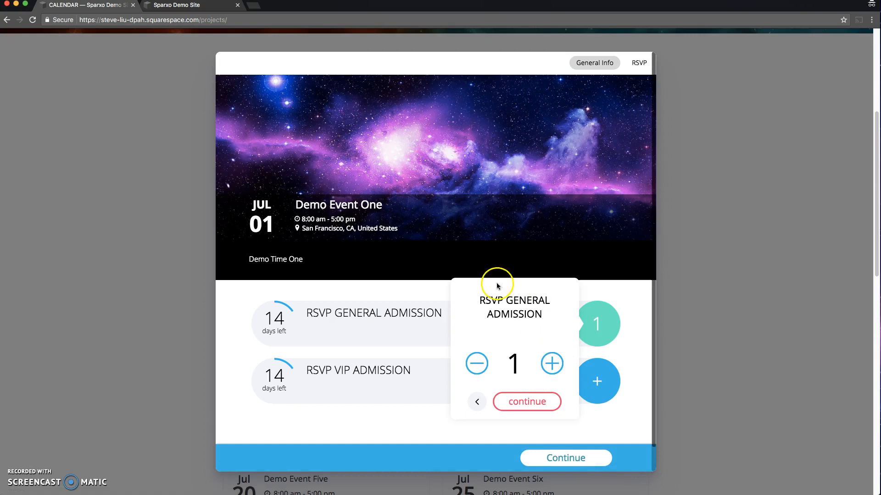
click(524, 401)
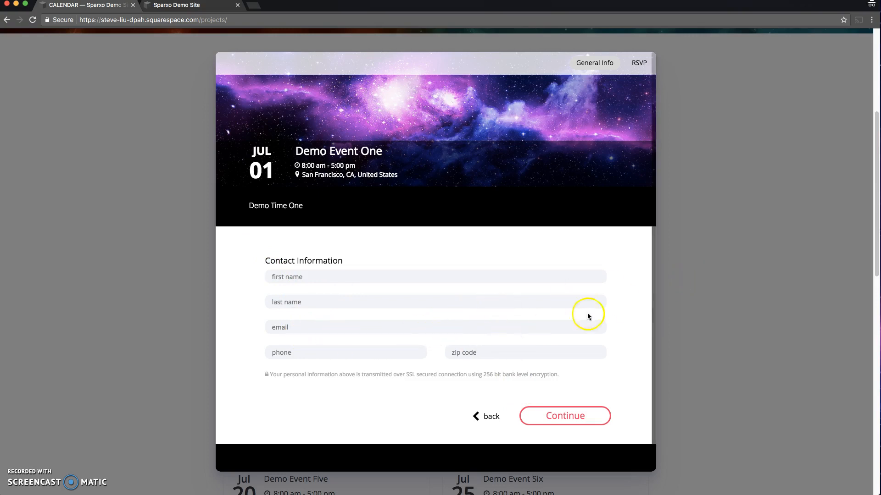
click(710, 246)
Step: Show July 2017 in the Calendar of Events below the event cards
scroll(710, 247, down, 5)
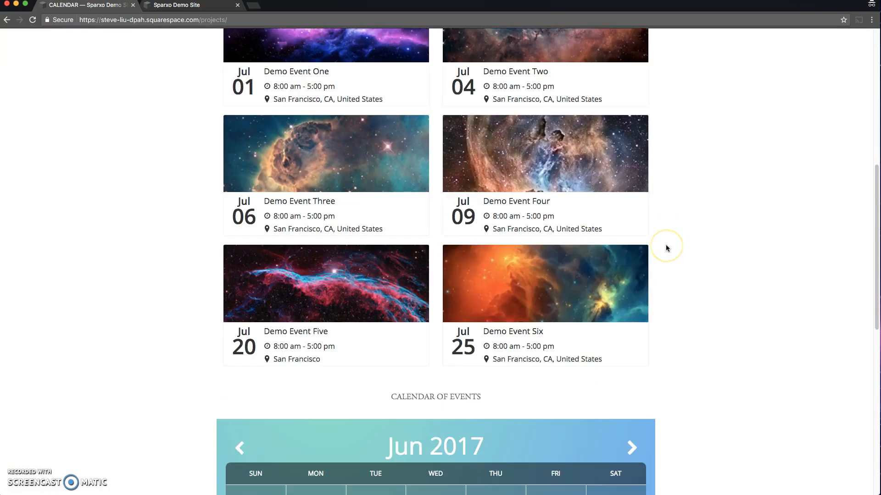
scroll(667, 247, down, 4)
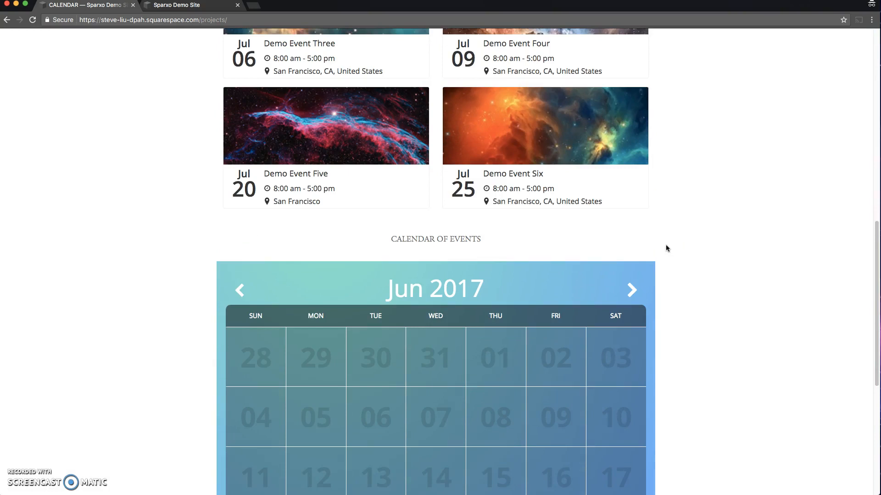
scroll(666, 248, down, 3)
click(634, 157)
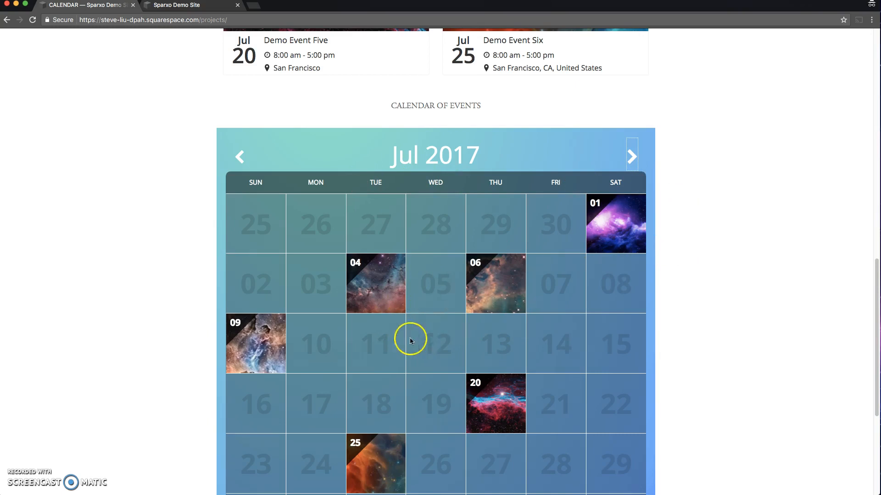
Step: Open Demo Event Two from July 4, raise its RSVP quantity by one, and continue to the contact form before closing the popup
click(379, 285)
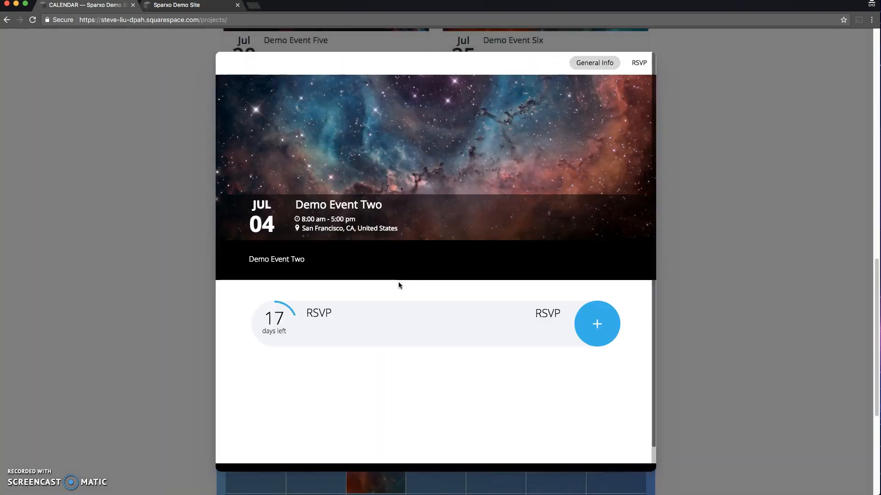
click(596, 325)
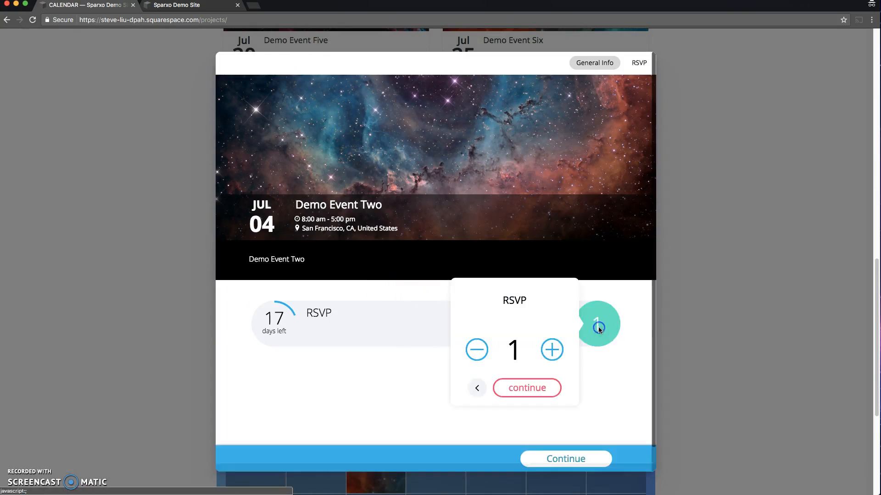
click(552, 350)
click(518, 386)
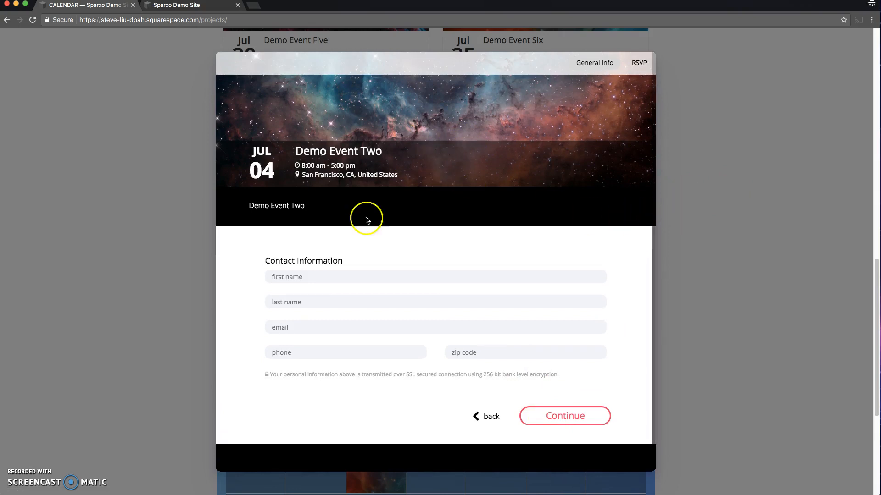
click(695, 190)
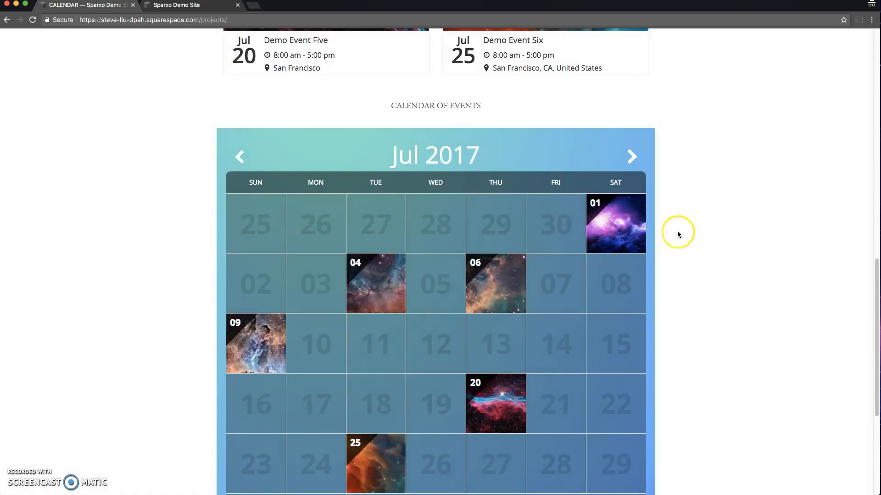
Step: Open the Demo Event One page from the site's Events navigation and view its event info
scroll(671, 249, up, 15)
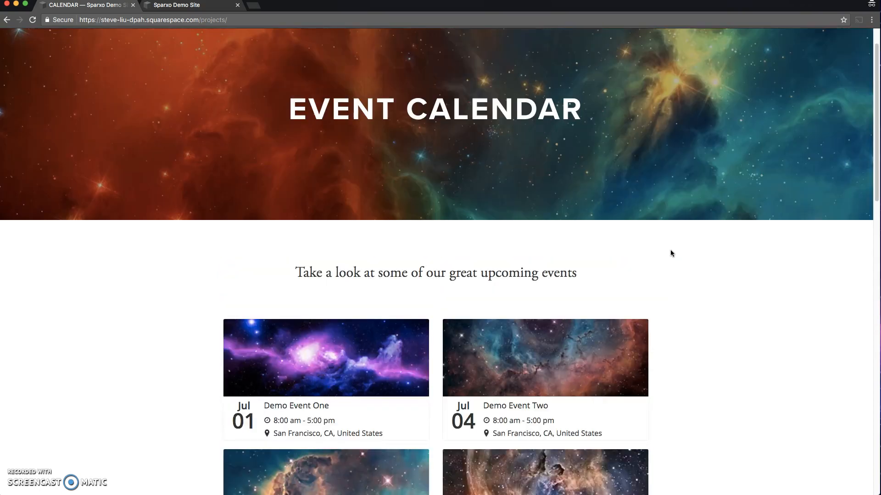
scroll(670, 254, up, 2)
mouse_move(758, 45)
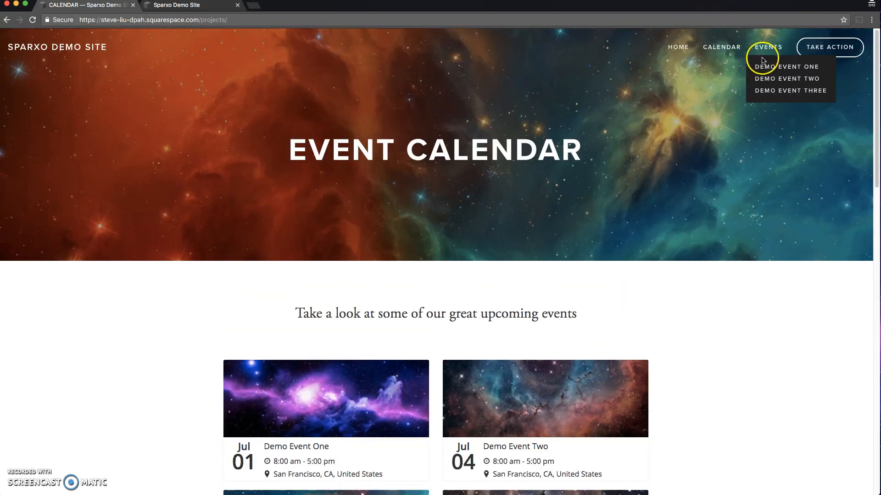
click(767, 67)
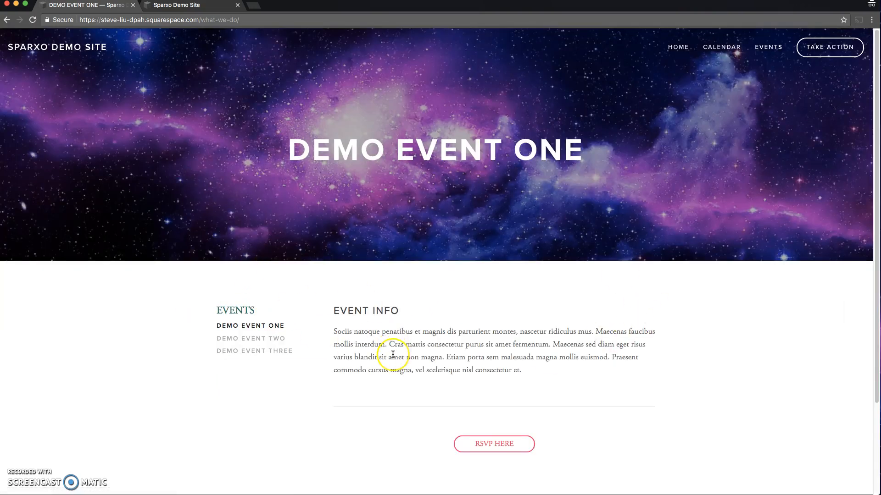
scroll(393, 354, down, 2)
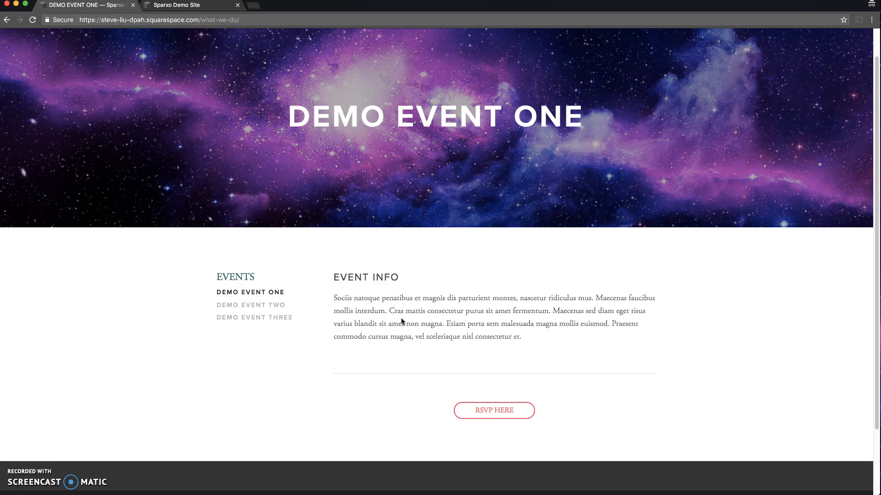
Step: Open the RSVP popup from the Demo Event One page and continue with one RSVP General Admission ticket
click(489, 415)
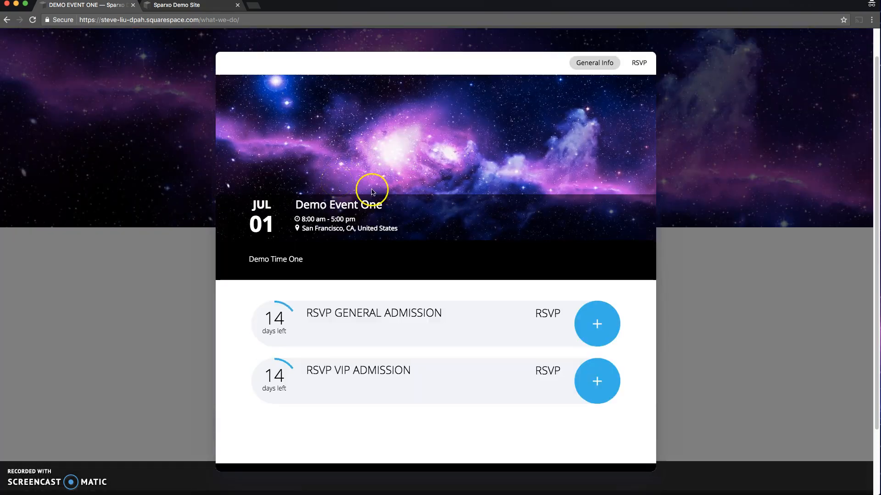
click(596, 324)
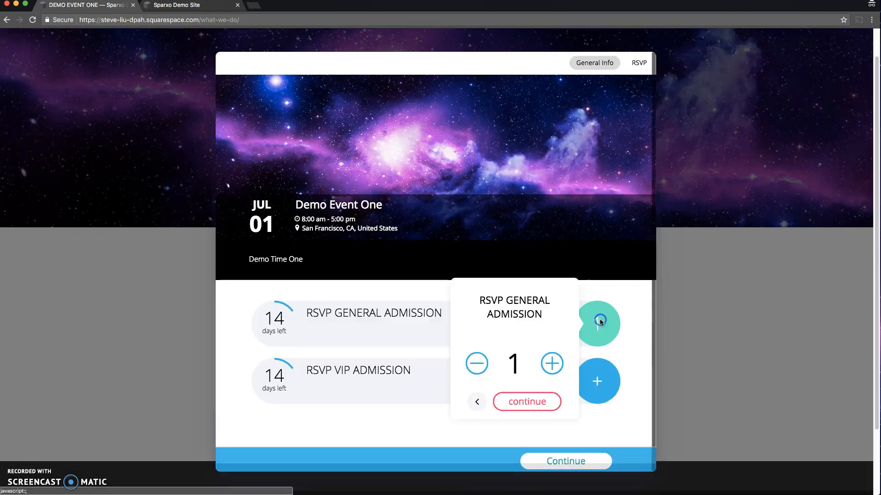
click(532, 402)
scroll(541, 410, down, 2)
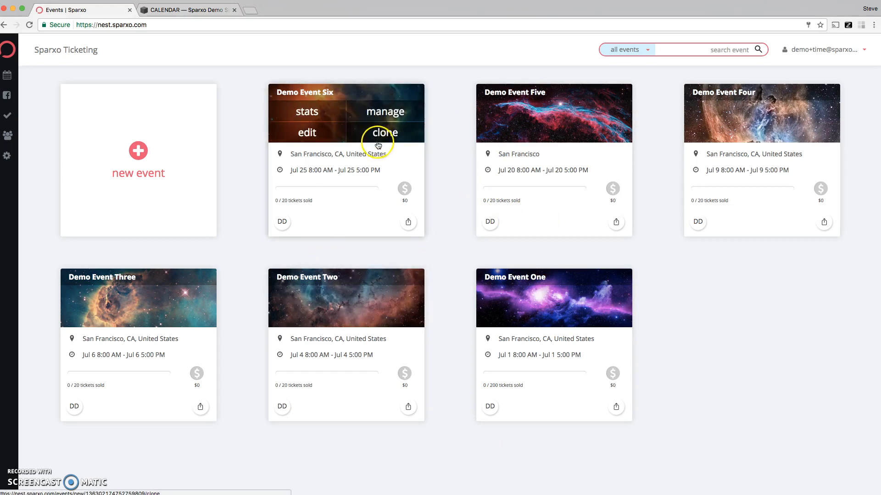
Step: In the Sparxo Ticketing dashboard, manage Demo Event Six and open its Integration Codes & URLs
click(381, 117)
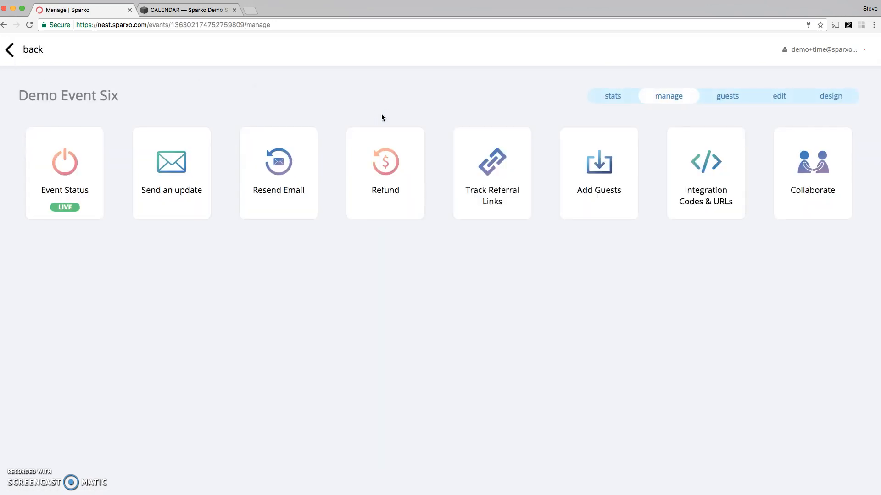
click(513, 157)
click(688, 171)
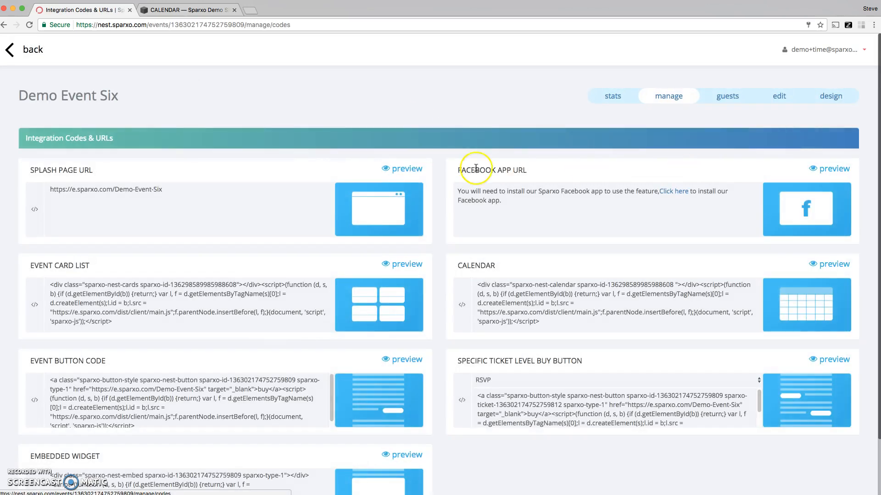
scroll(481, 246, down, 2)
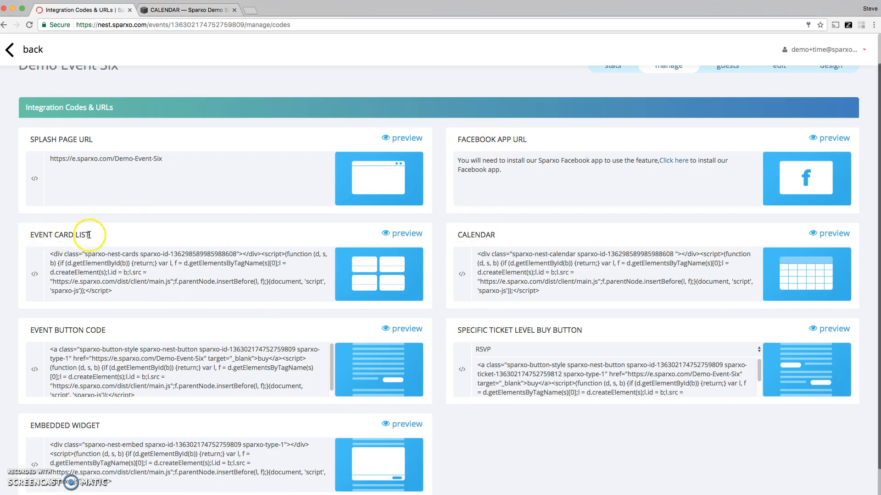
Step: Copy the Event Card List code and, in the Squarespace Calendar page editor, add an Embed block below the upcoming events heading
drag(111, 287, 46, 251)
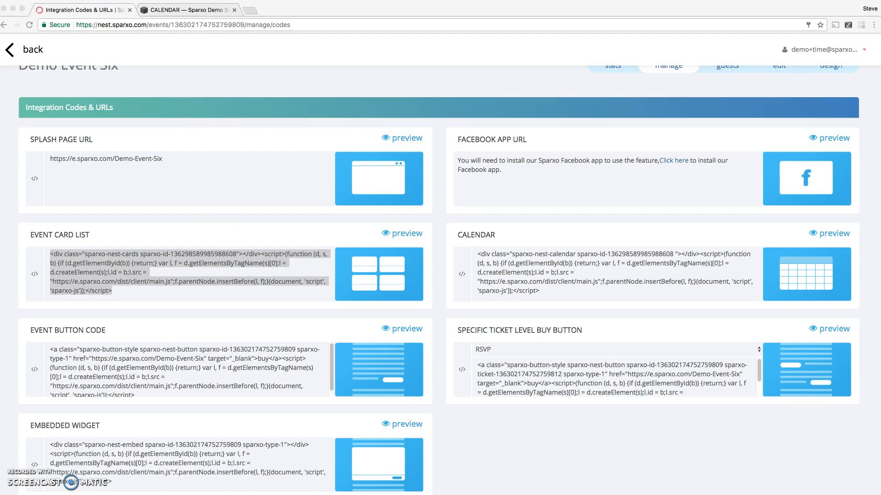
click(189, 10)
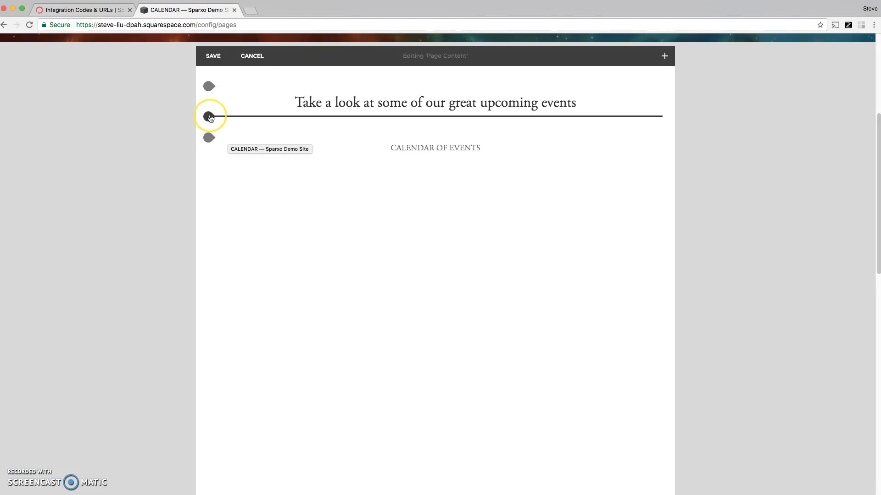
scroll(193, 115, up, 5)
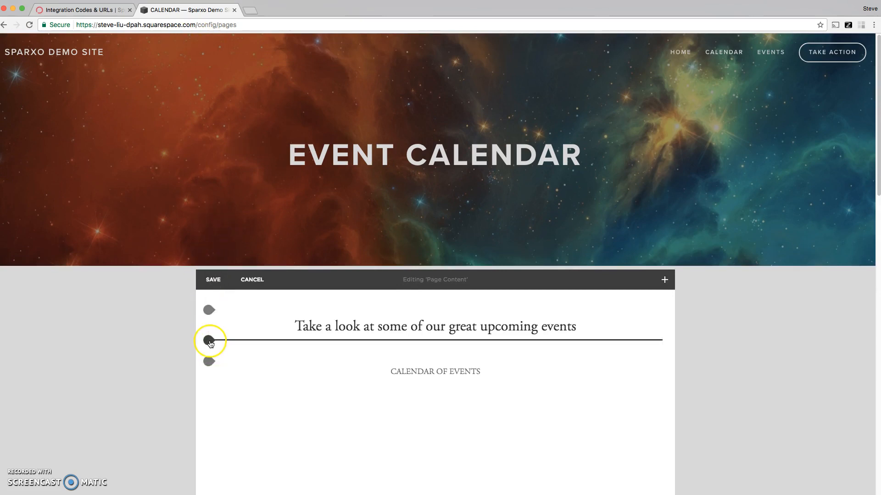
click(209, 342)
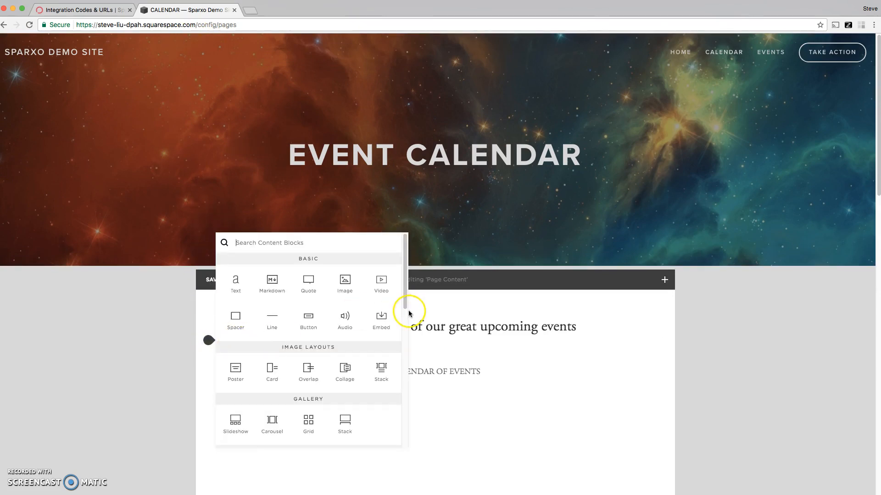
click(380, 317)
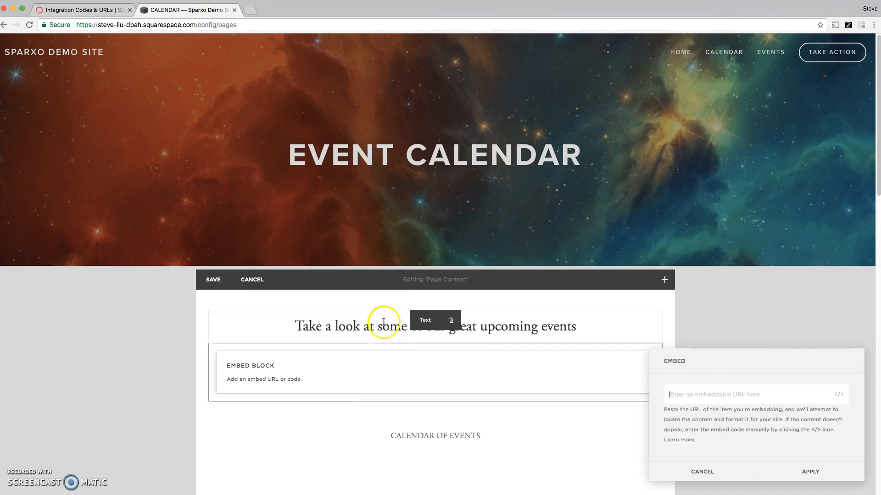
Step: Paste the copied Event Card List code as the block's custom embed data, apply it, and save the page
click(840, 397)
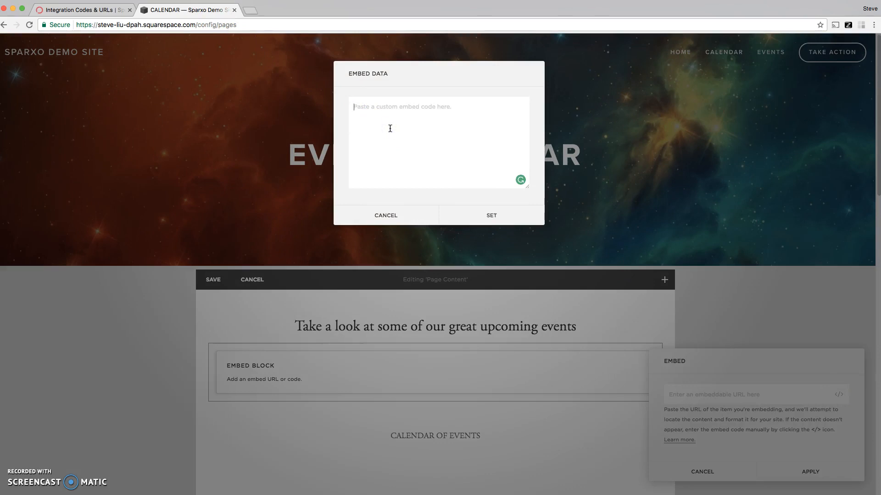
key(super+v)
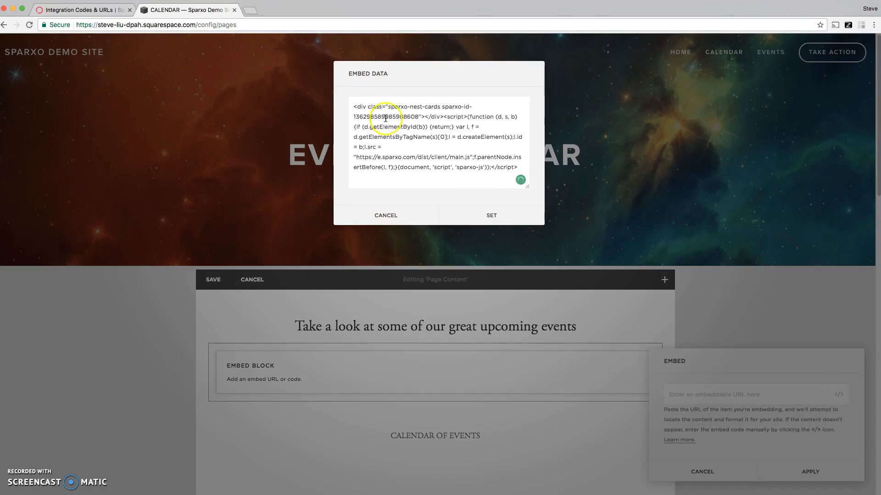
click(482, 218)
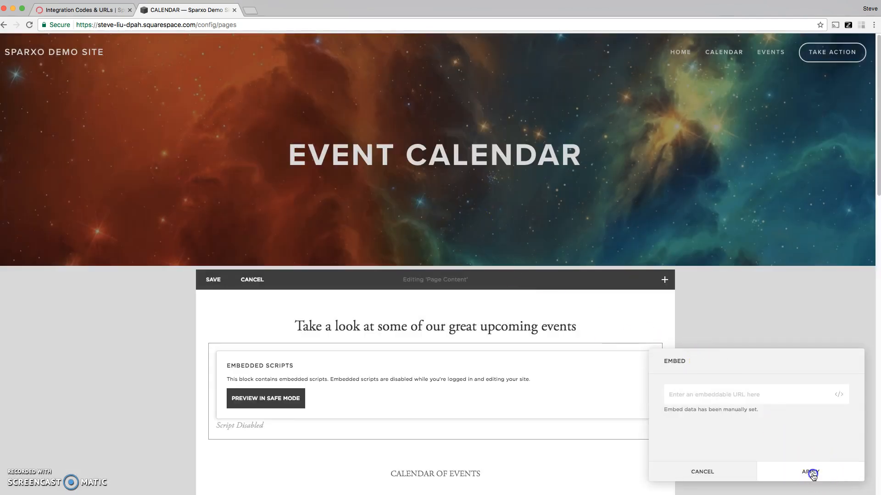
click(810, 473)
scroll(246, 356, down, 1)
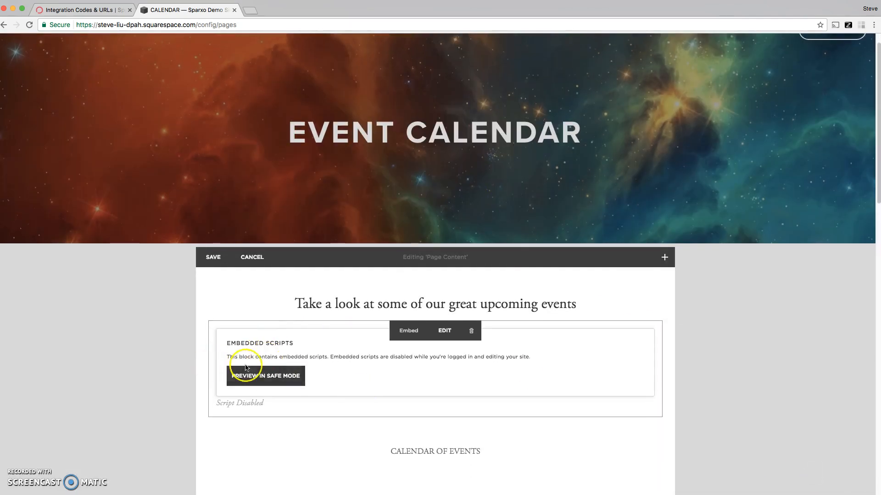
scroll(268, 387, down, 2)
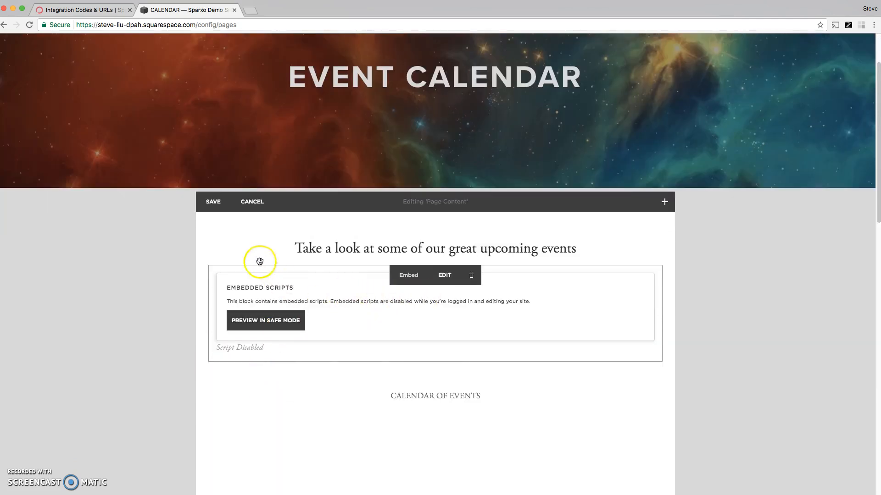
click(210, 201)
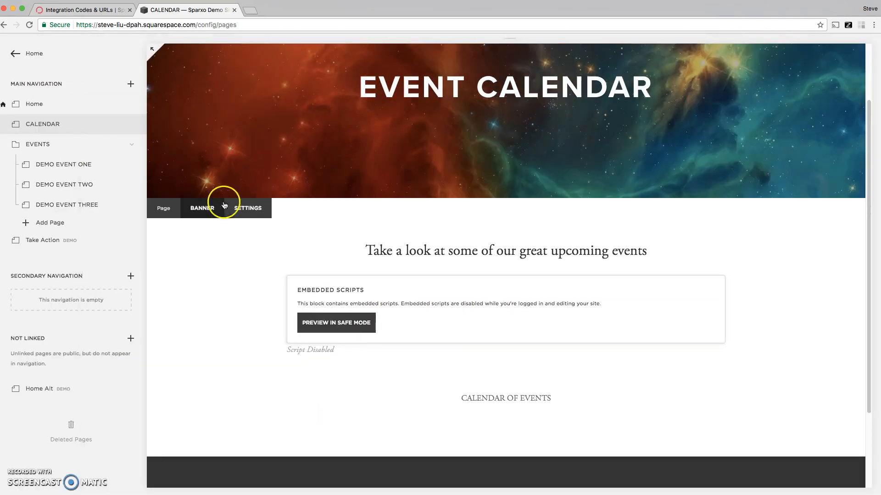
Step: Copy the Calendar code from Sparxo's integration codes and, in the Squarespace Calendar page content, add an Embed block below the Calendar of Events heading
click(76, 11)
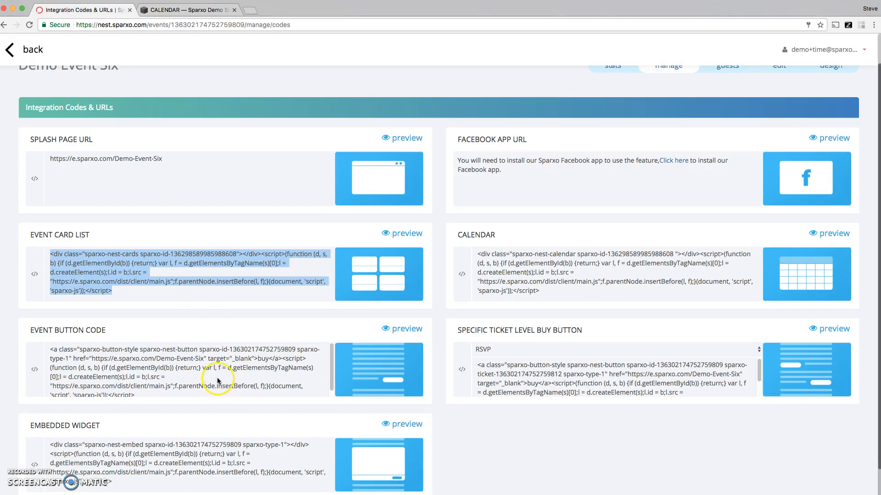
drag(540, 292, 480, 253)
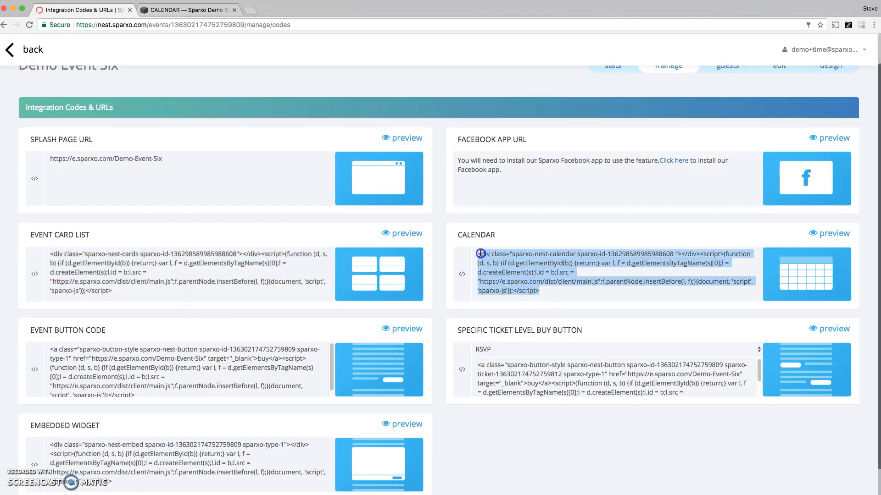
triple_click(538, 275)
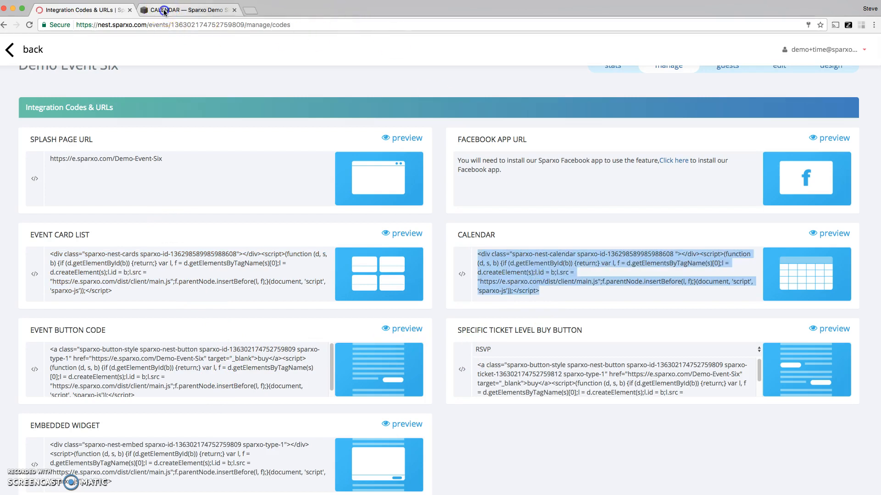
click(164, 12)
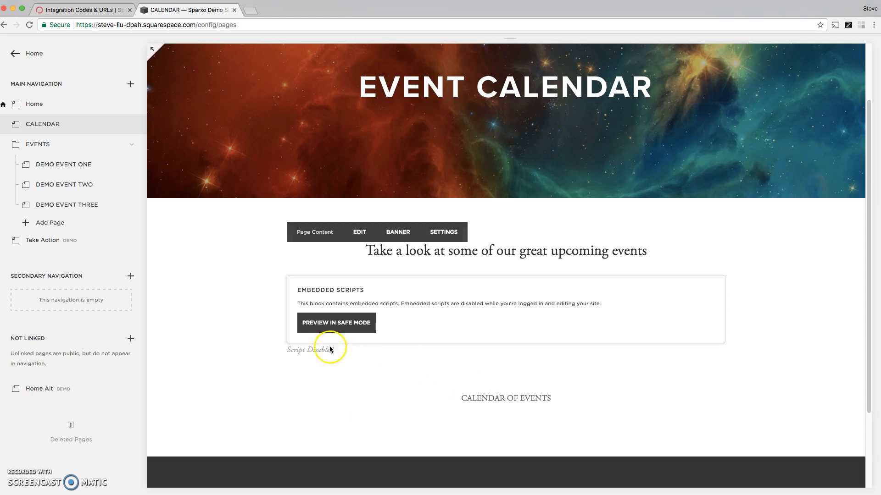
click(349, 236)
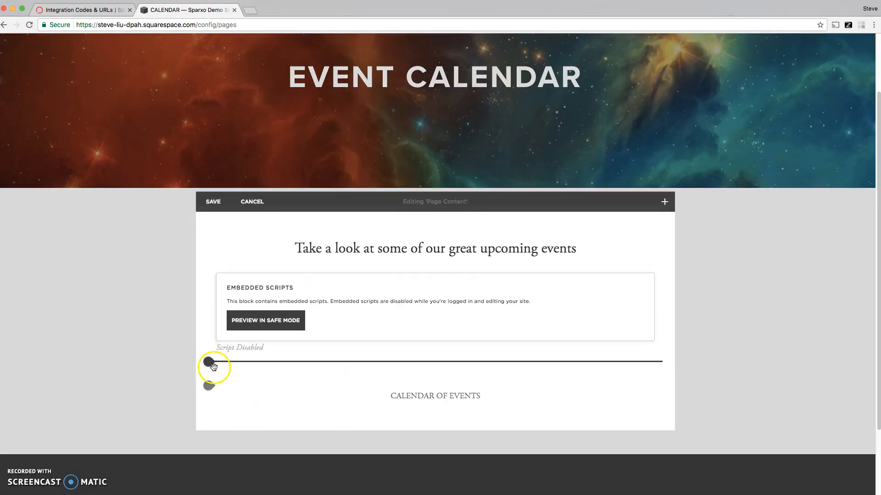
click(210, 410)
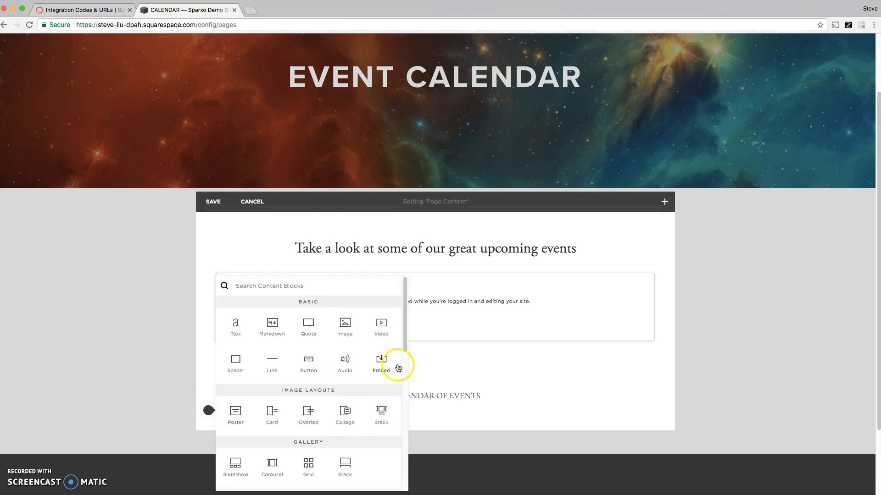
click(381, 357)
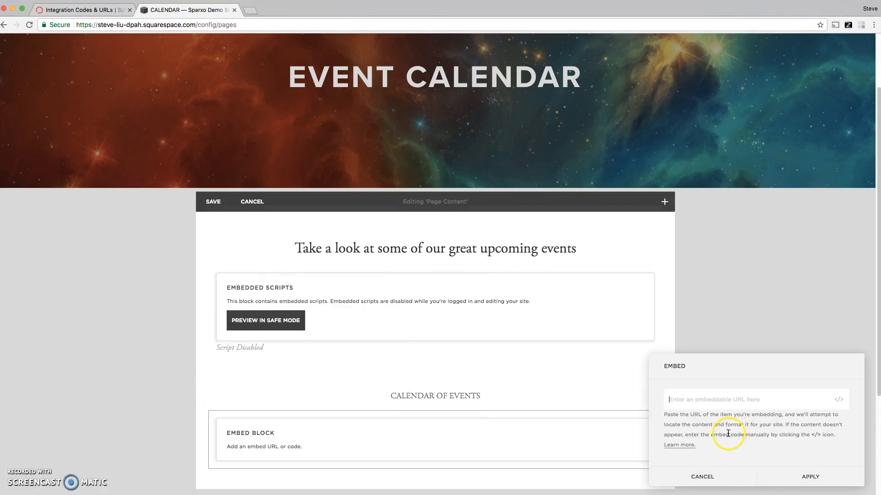
Step: Paste the copied Calendar code as the new block's custom embed data, apply it, and save the page
click(839, 400)
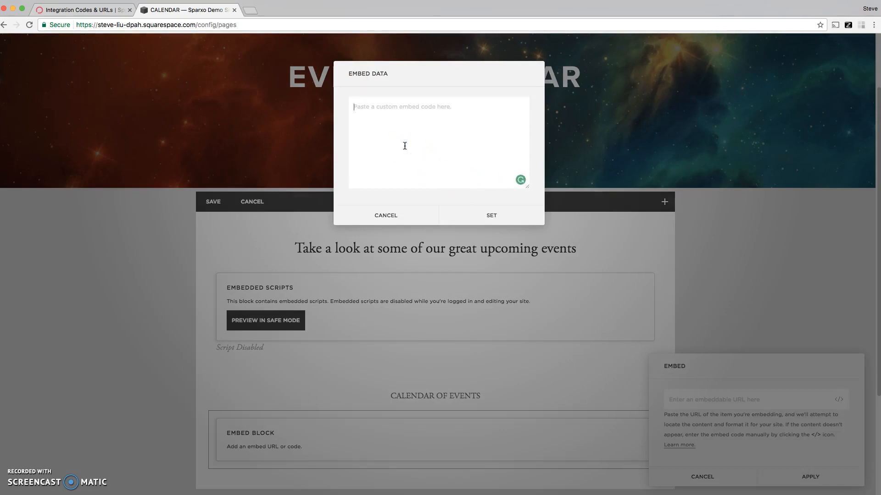
key(super+v)
click(481, 217)
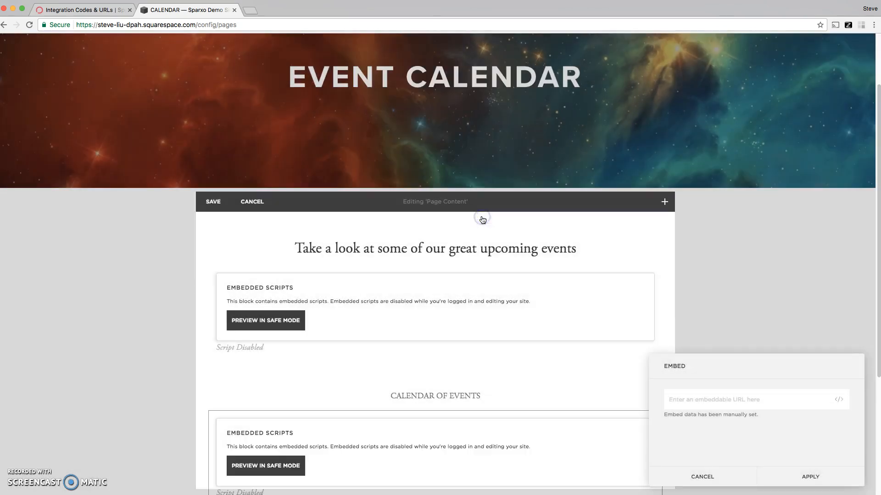
click(784, 472)
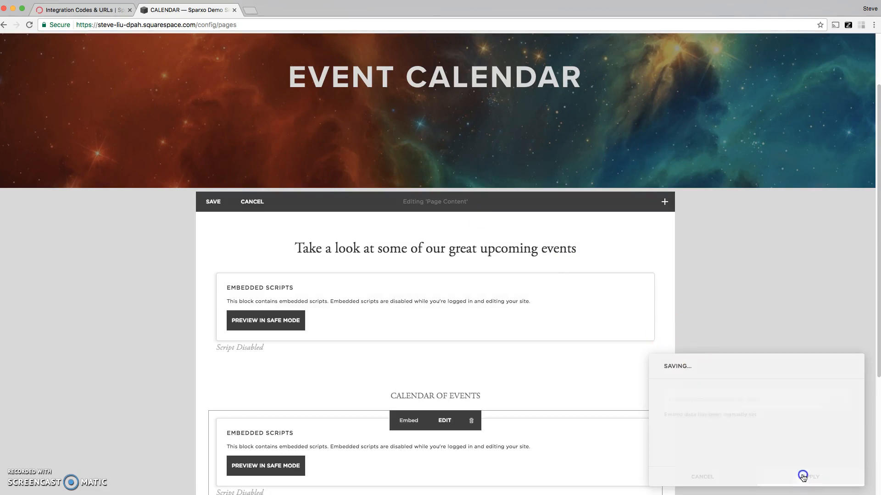
click(210, 202)
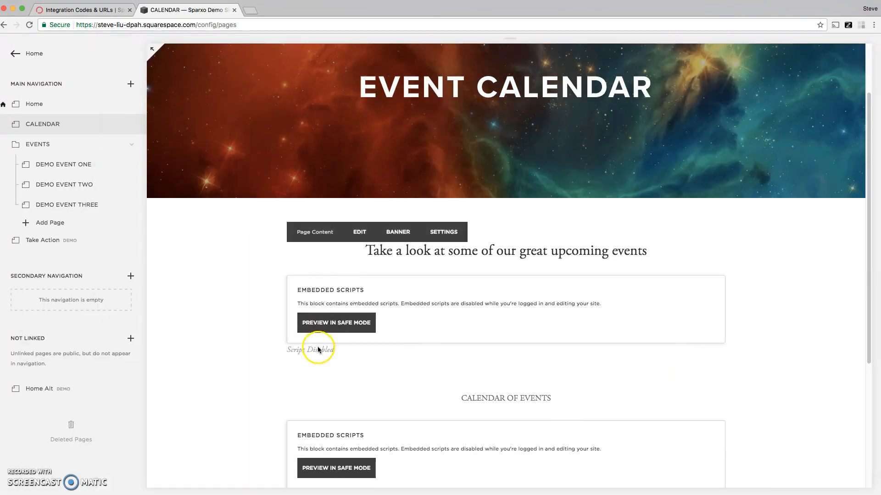
Step: Preview both embedded script blocks on the Calendar page in safe mode
scroll(309, 381, down, 1)
click(323, 291)
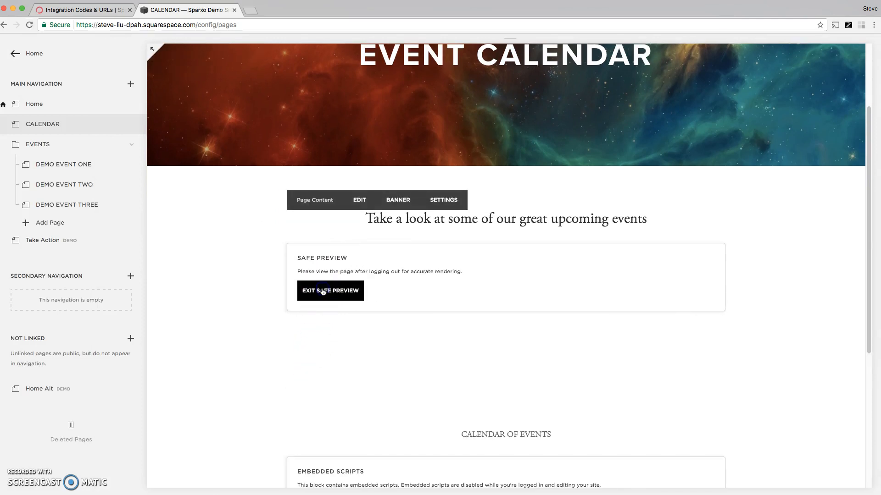
scroll(323, 292, down, 3)
click(329, 431)
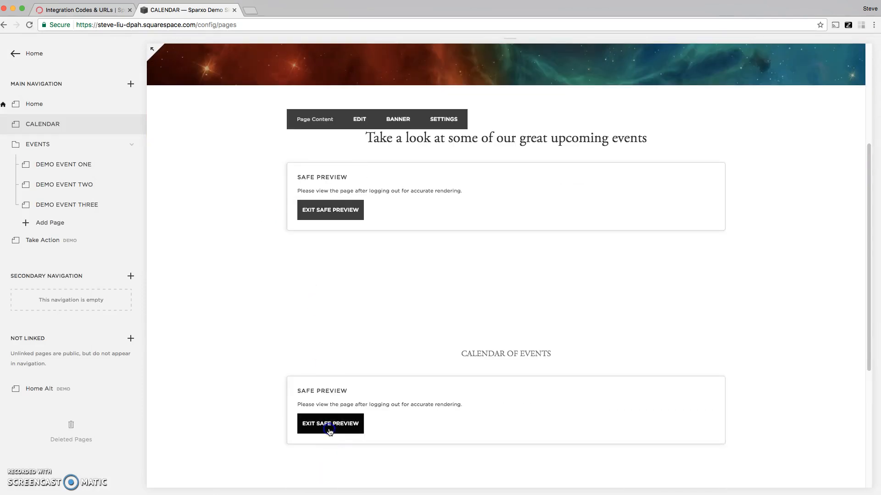
scroll(240, 248, up, 3)
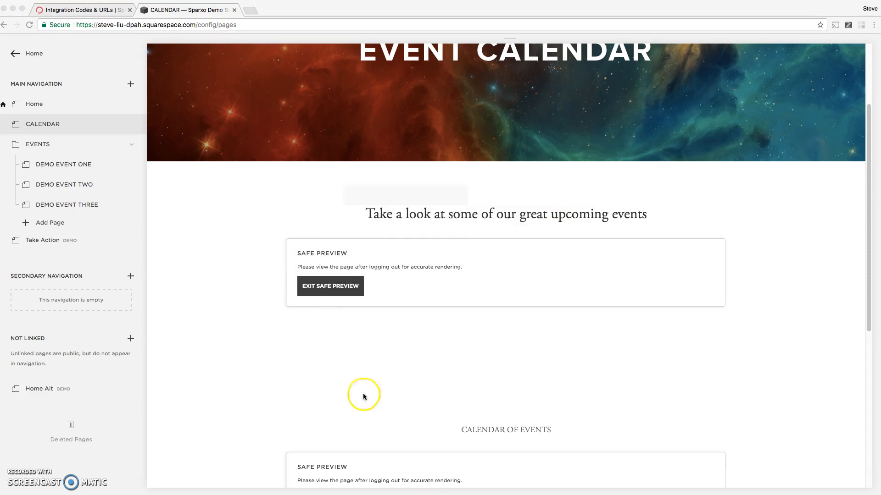
Step: Switch to the live Sparxo Demo Site and examine the embedded event cards and calendar on its Calendar page
click(12, 9)
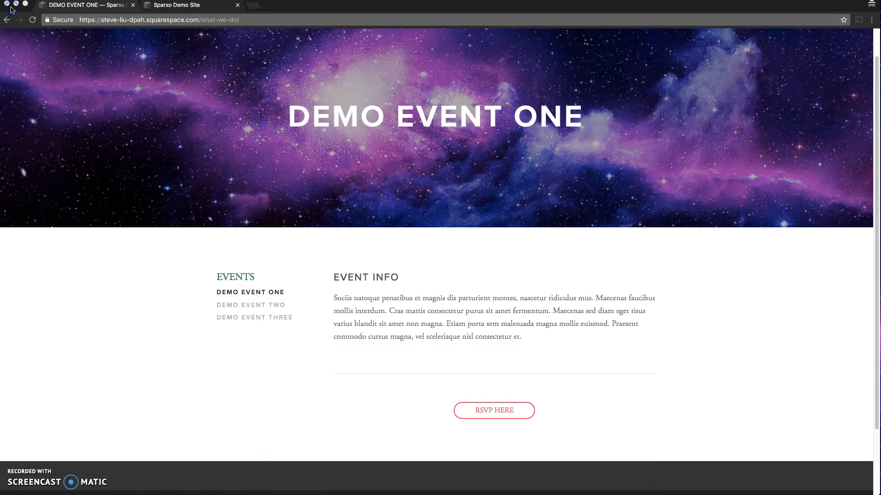
scroll(251, 303, up, 2)
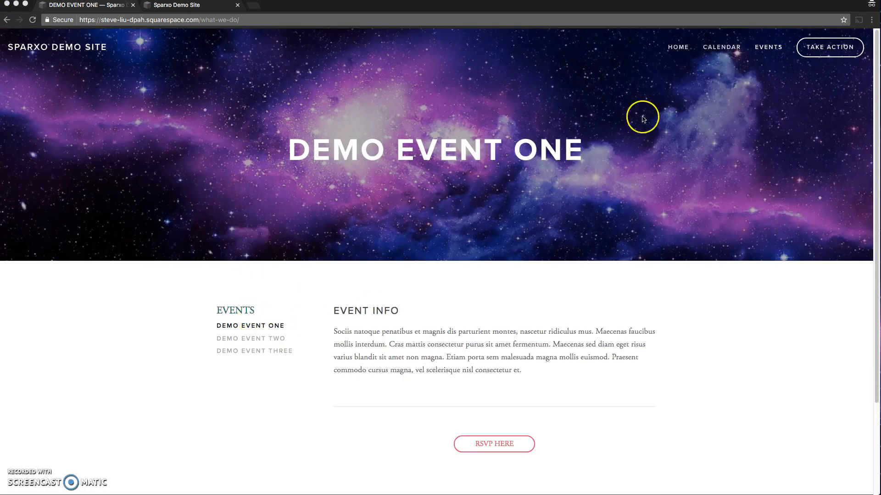
click(731, 47)
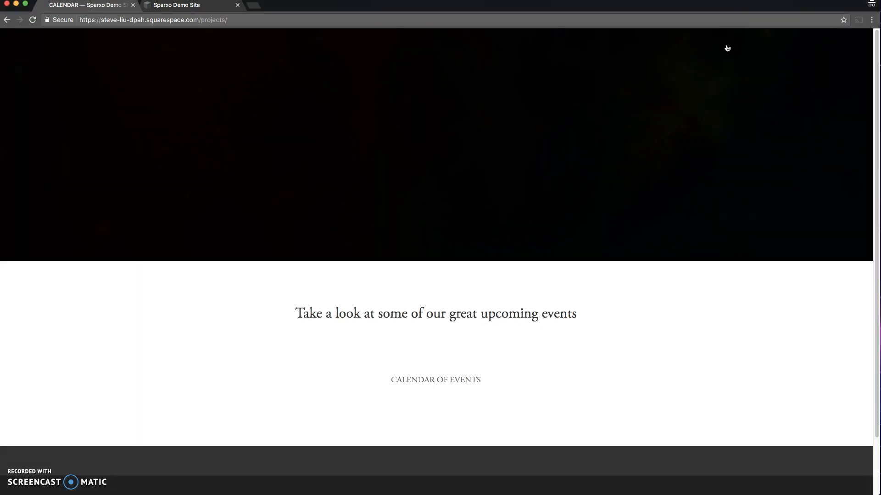
scroll(366, 367, down, 10)
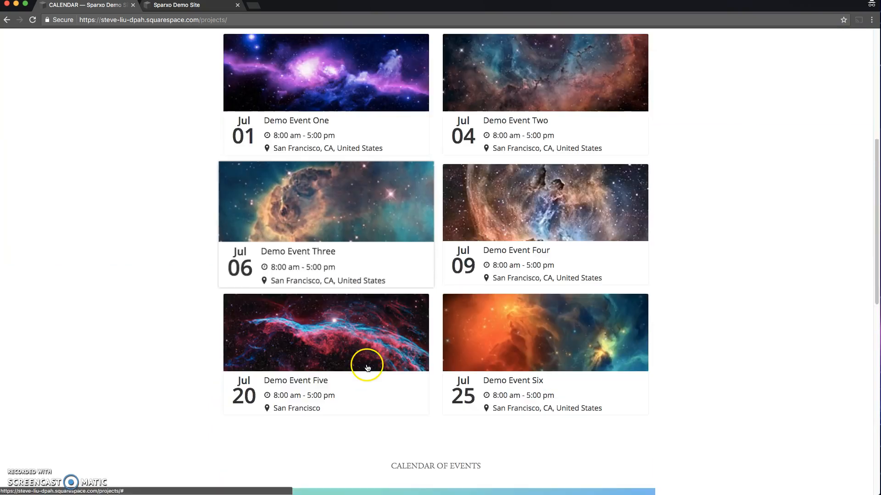
scroll(367, 365, down, 4)
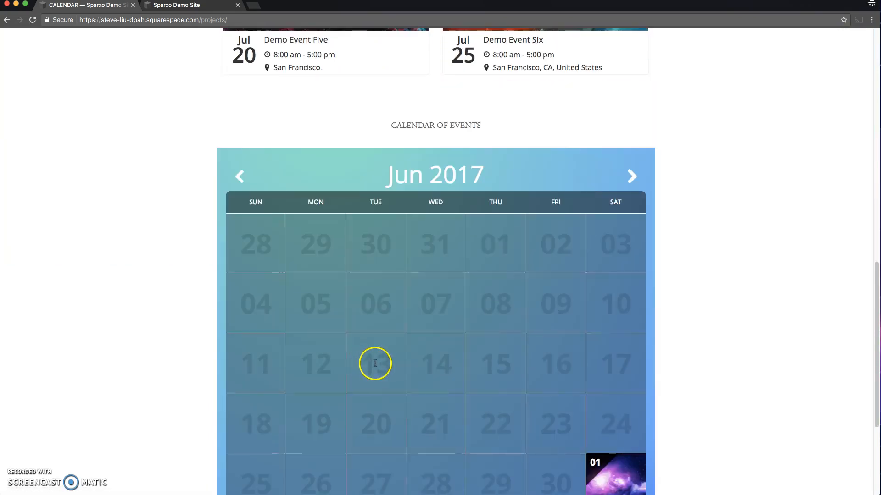
scroll(371, 362, up, 5)
scroll(375, 363, up, 9)
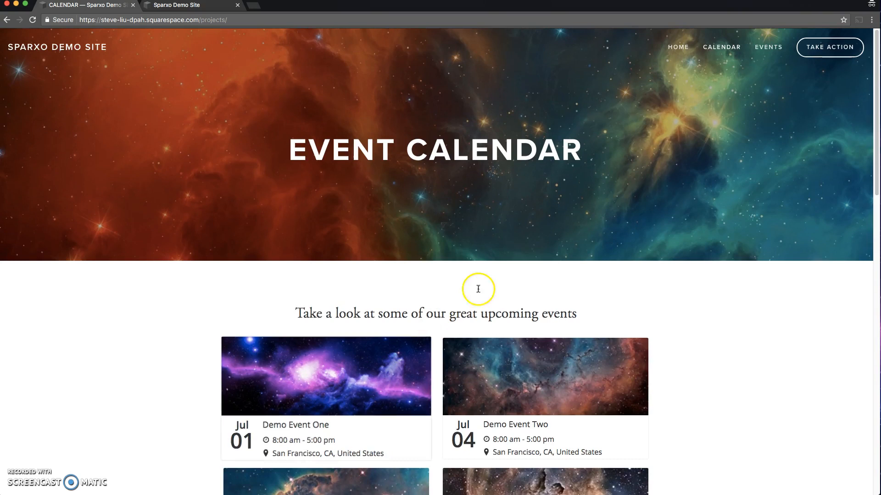
mouse_move(780, 47)
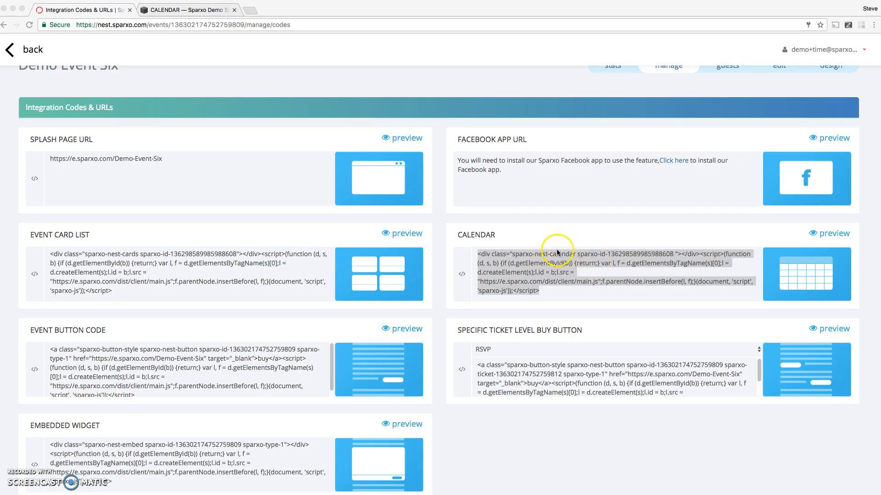
Step: Copy Demo Event Six's Event Button Code from the Sparxo integration codes and open the Demo Event One page in Squarespace
scroll(455, 234, up, 1)
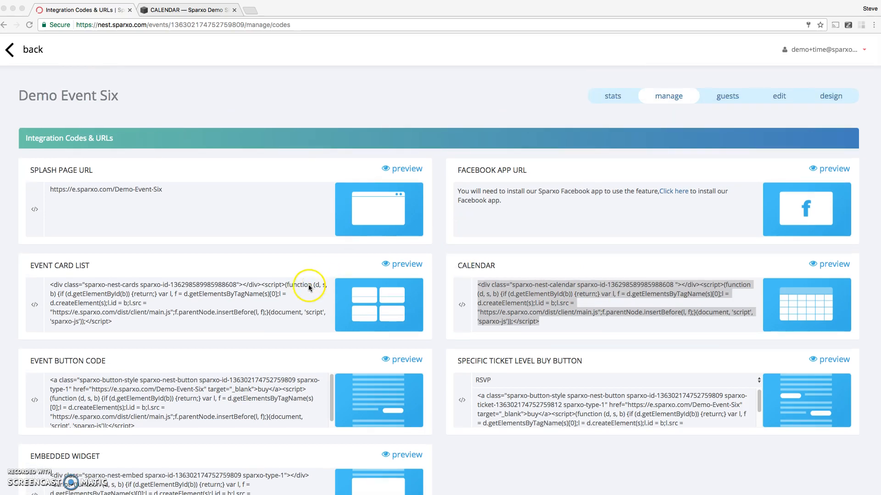
scroll(298, 293, down, 1)
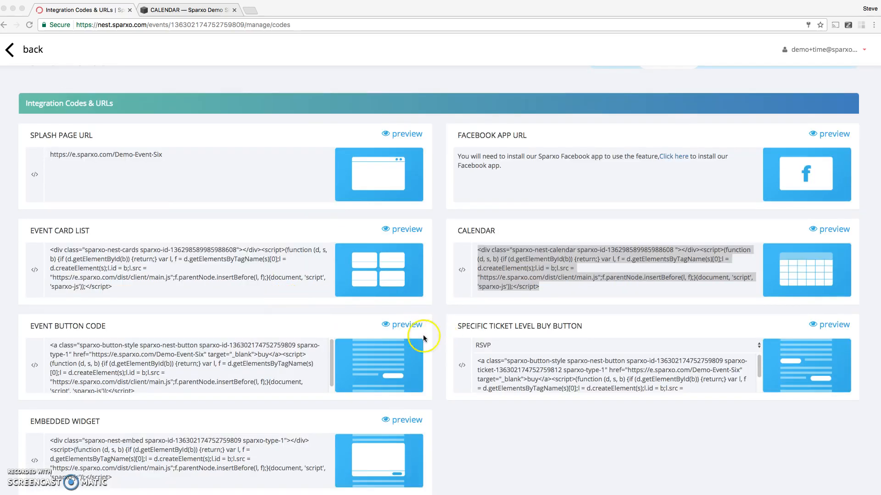
click(146, 373)
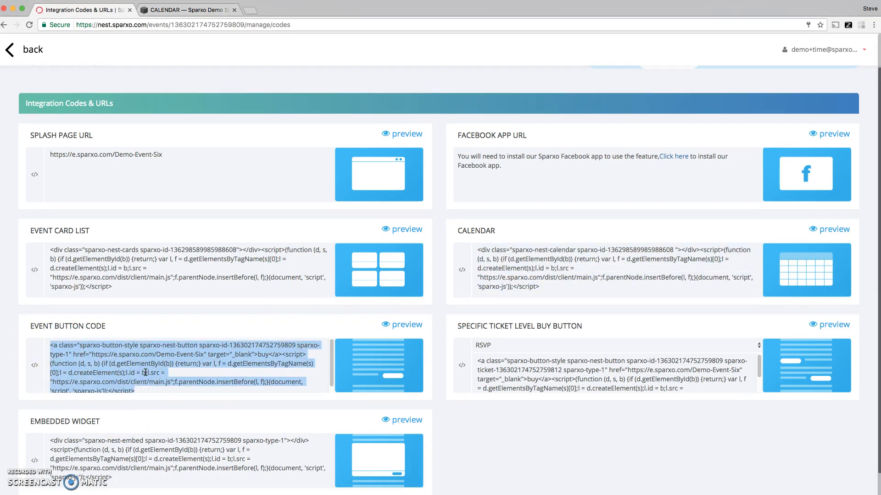
click(174, 10)
click(265, 174)
scroll(264, 173, up, 3)
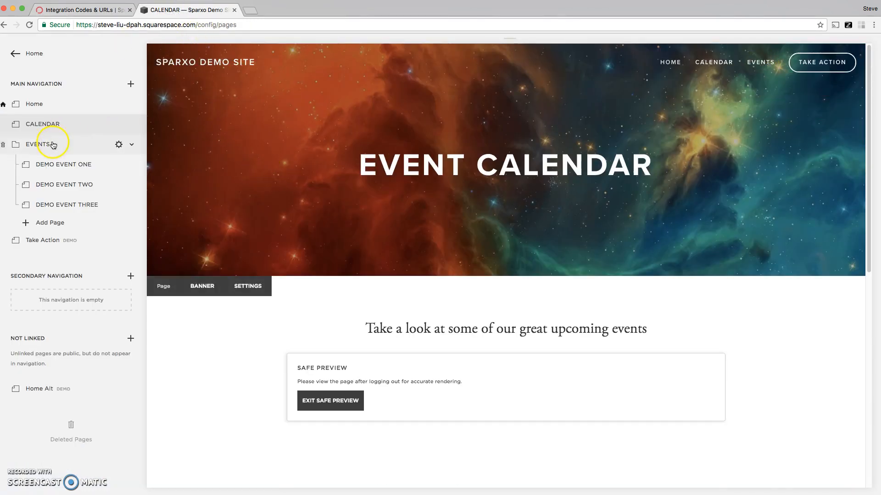
click(53, 165)
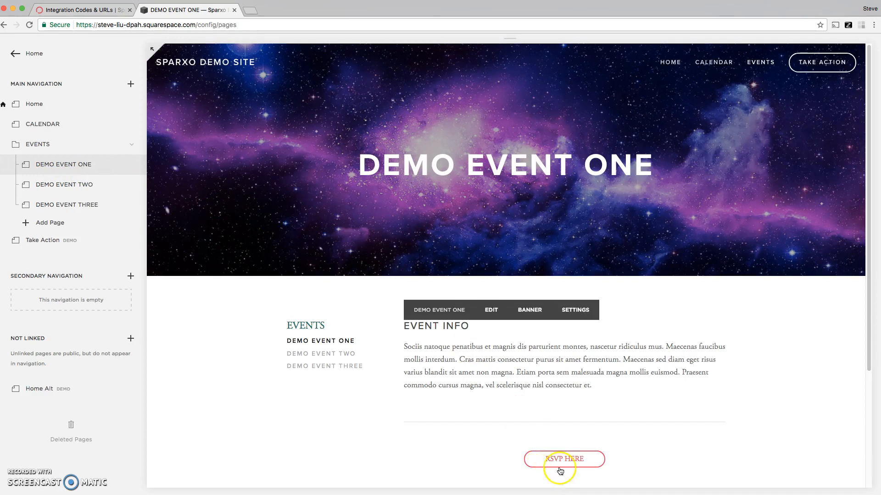
Step: Start editing the Demo Event One page content and delete the embed block holding the RSVP HERE button
scroll(550, 456, down, 1)
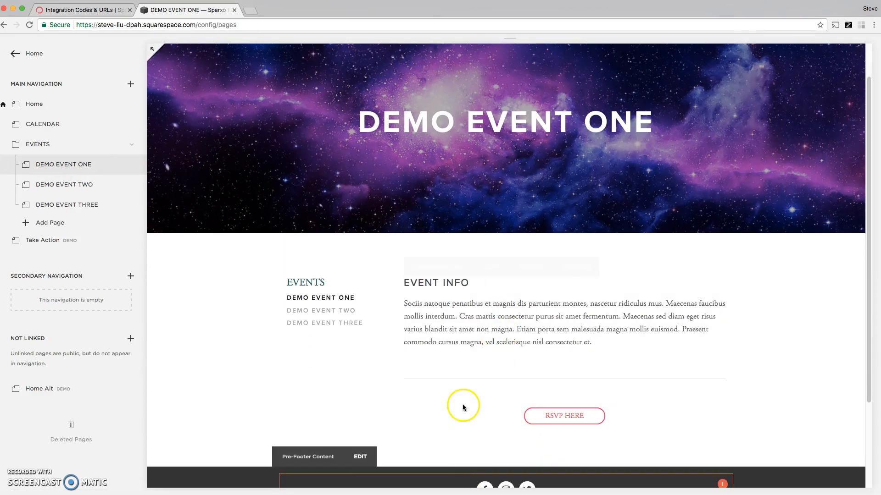
click(495, 271)
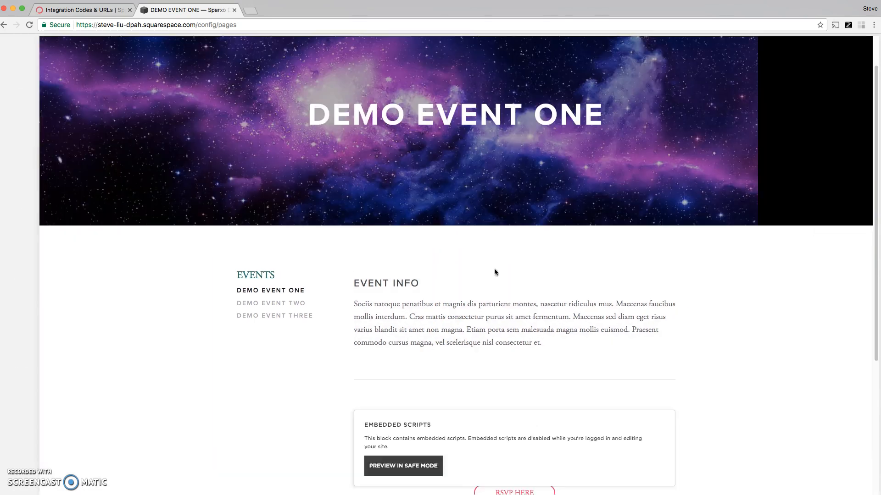
mouse_move(386, 452)
scroll(386, 452, down, 1)
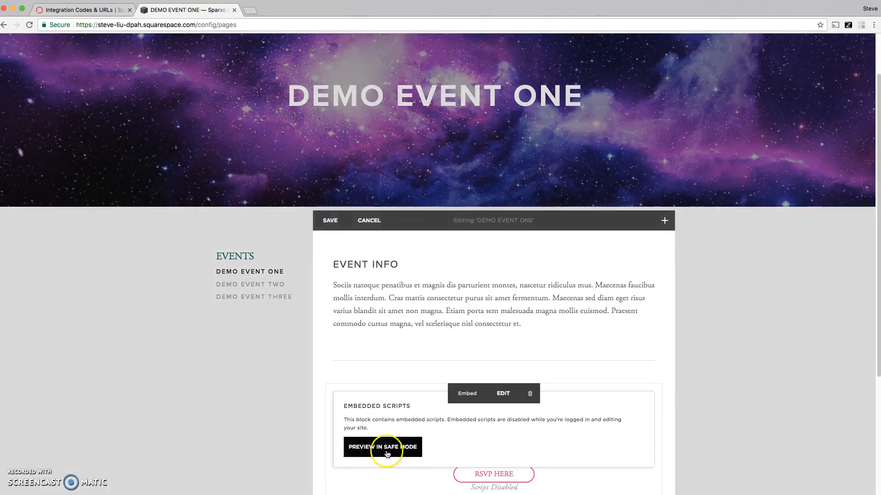
click(530, 394)
click(548, 421)
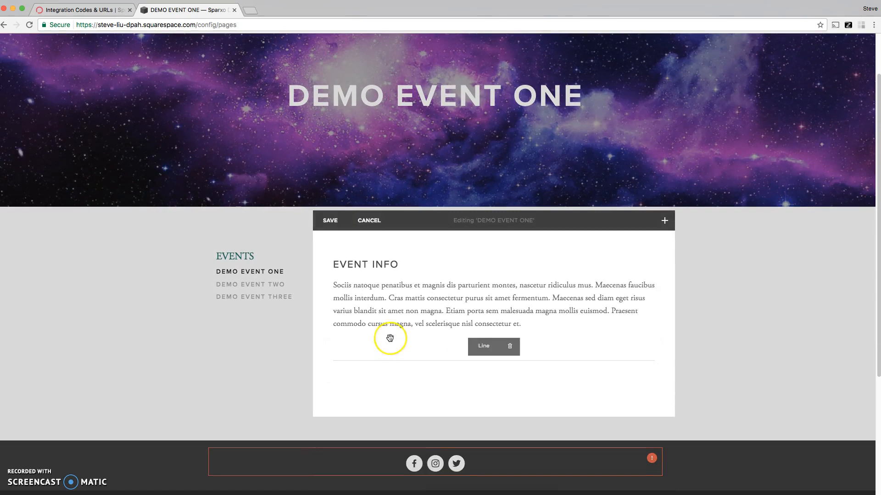
Step: Add an Embed block below the divider line, paste the copied Event Button Code as its custom embed data, and apply it
click(328, 385)
click(497, 364)
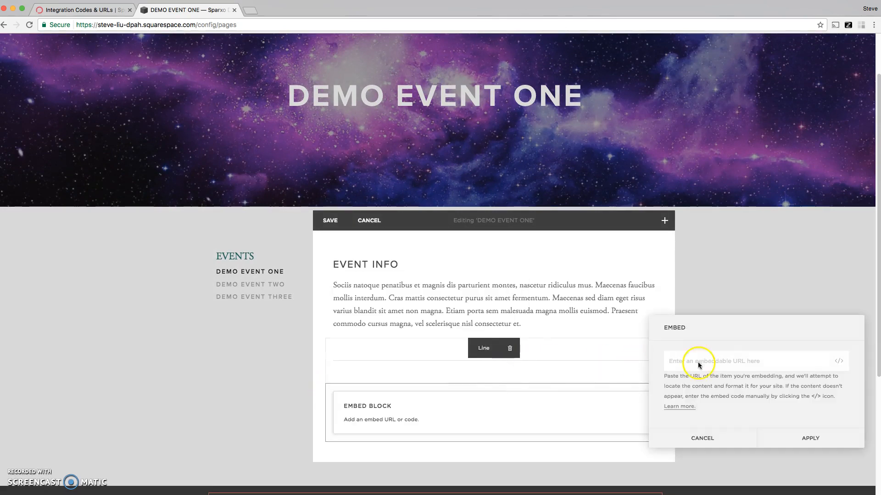
click(841, 362)
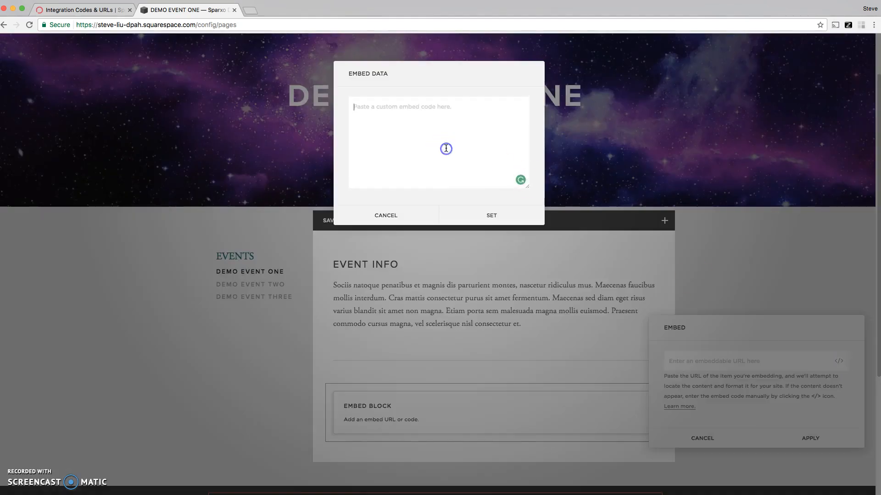
key(super+v)
click(486, 216)
click(790, 441)
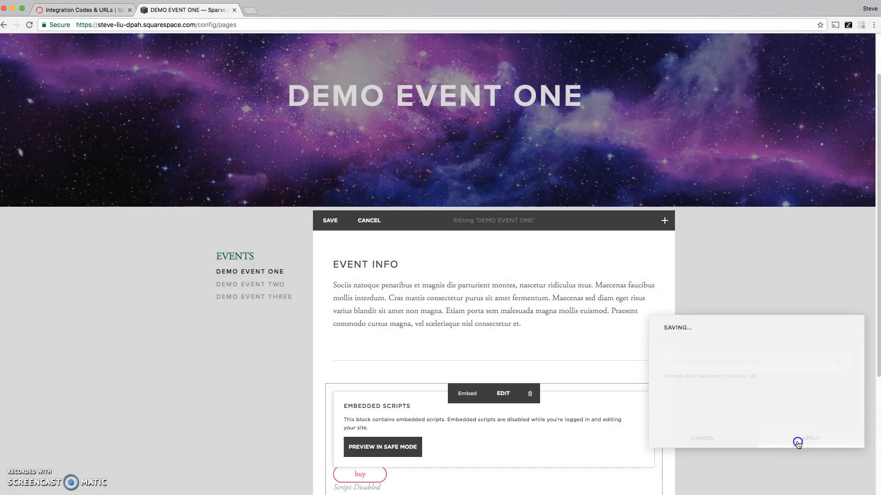
Step: Open the embed block's custom embed data and change the button label in the code from buy to RSVP HERE
scroll(365, 449, down, 2)
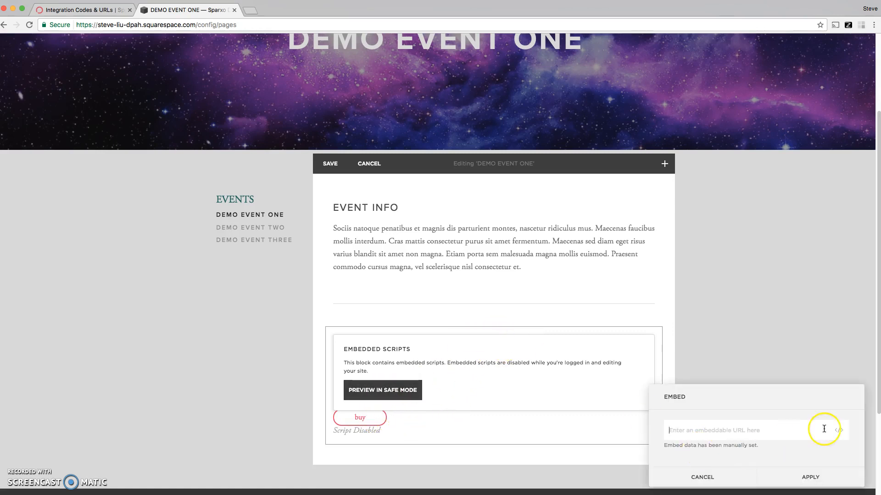
click(842, 432)
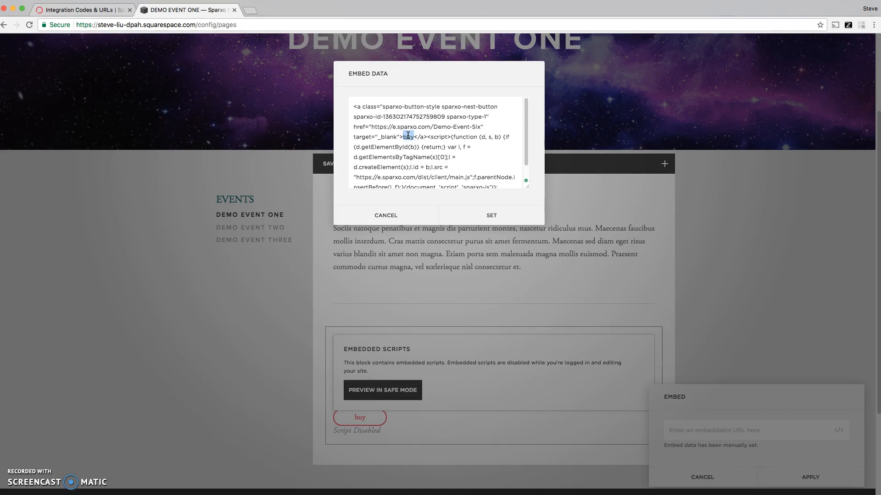
text(RSVP HERE)
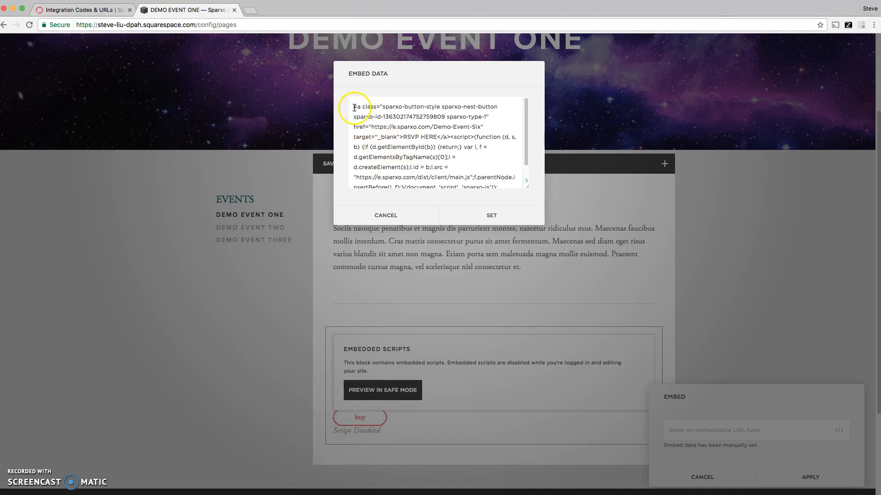
Step: Wrap the entire button code in the embed data with an opening <center> tag and a closing </center> tag
text(<center>)
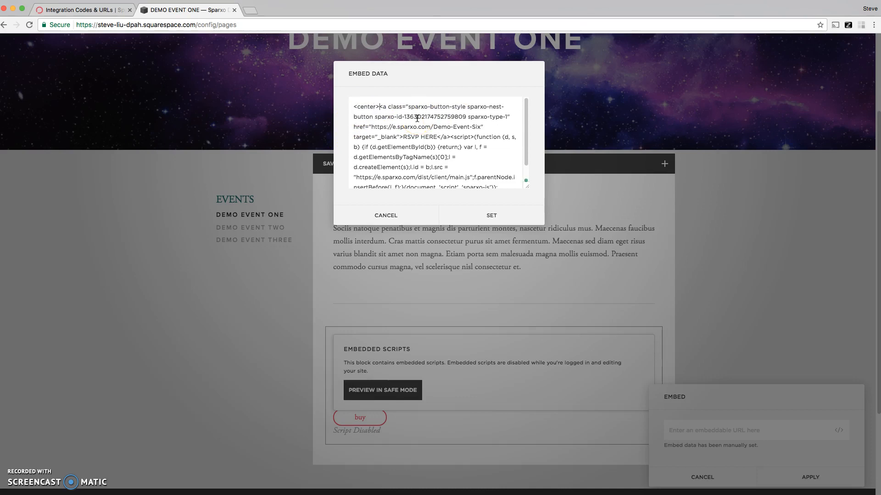
scroll(393, 184, down, 1)
click(394, 181)
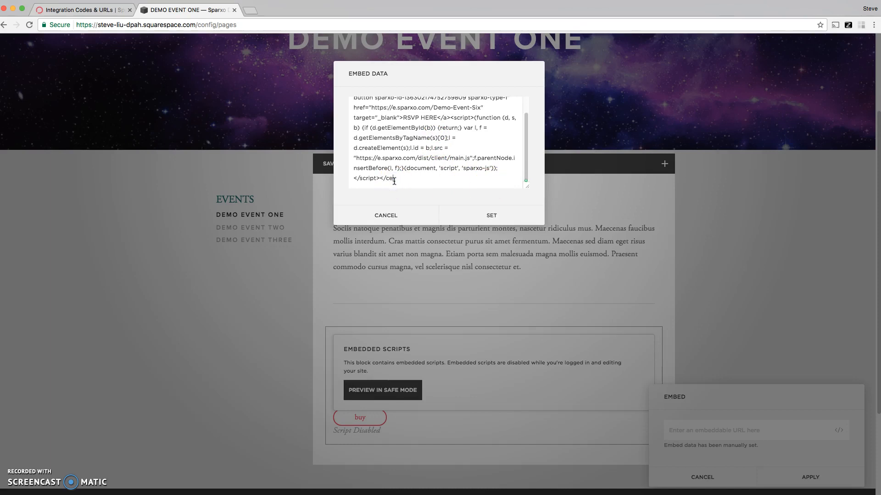
scroll(381, 178, up, 1)
click(370, 115)
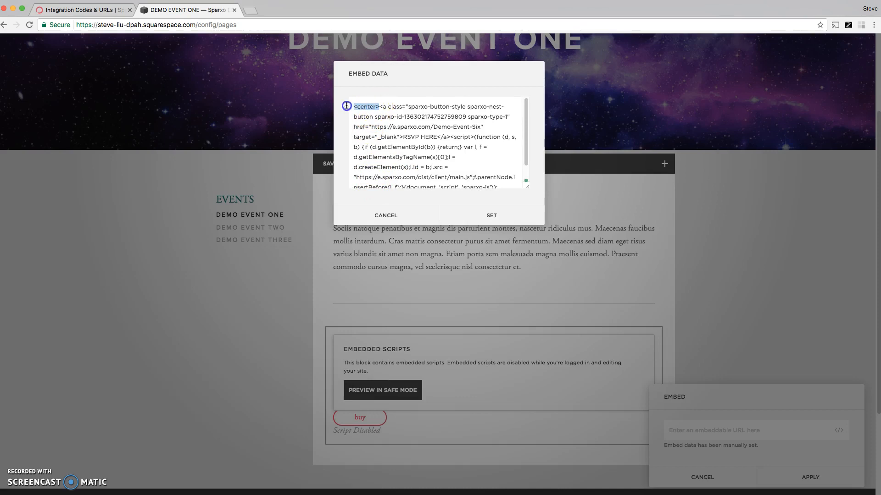
scroll(376, 138, down, 1)
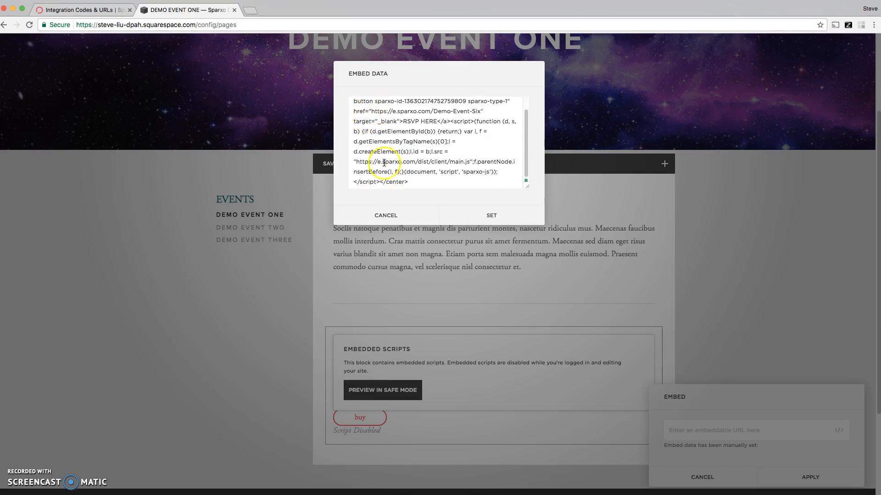
drag(380, 181, 421, 179)
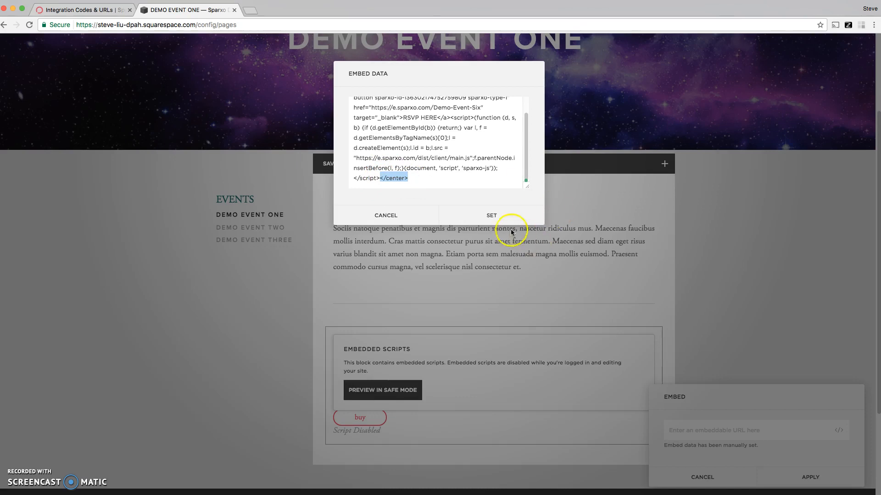
Step: Set and apply the edited embed data, and save the Demo Event One page
click(489, 218)
click(808, 478)
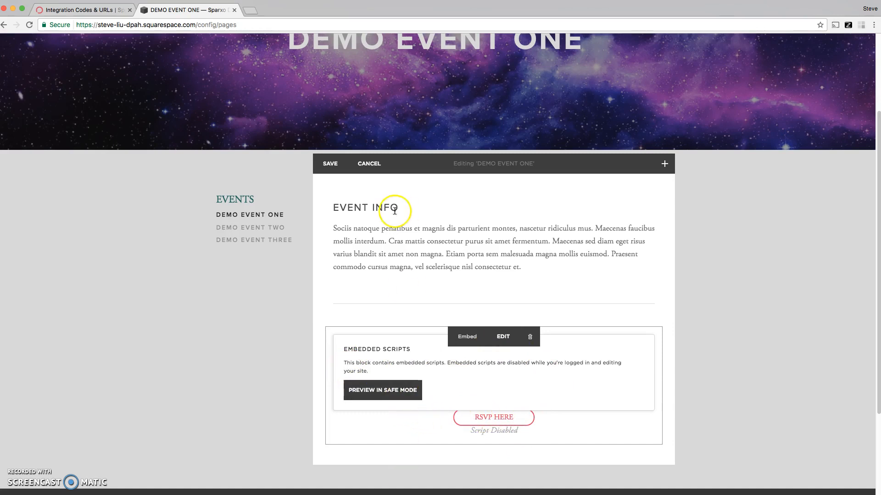
click(335, 167)
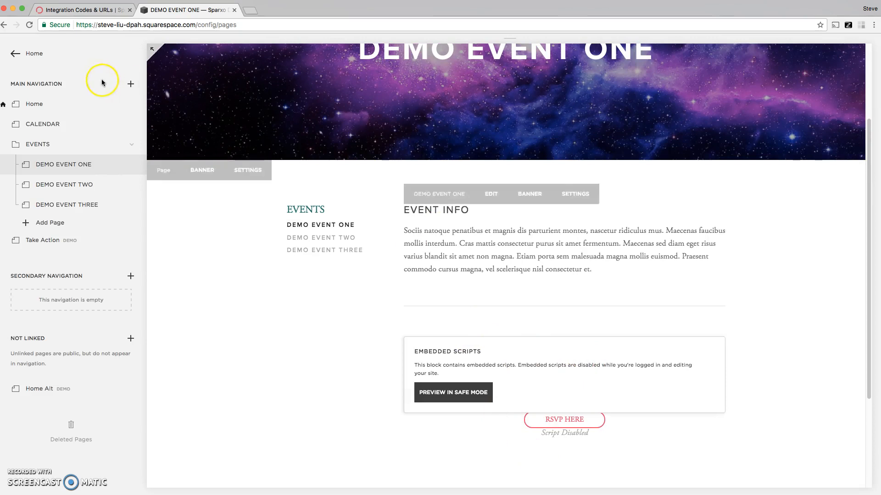
Step: Switch to the live Sparxo Demo Site and examine the RSVP HERE button on its Demo Event One page
click(15, 10)
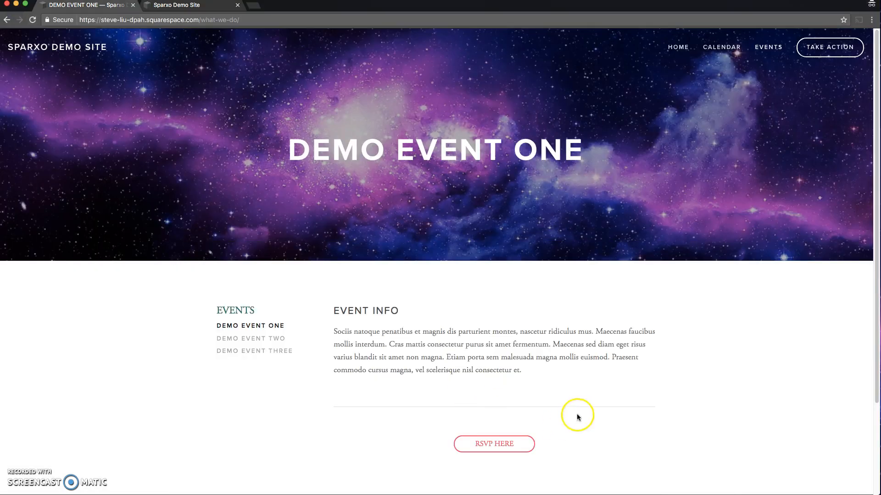
scroll(496, 447, down, 2)
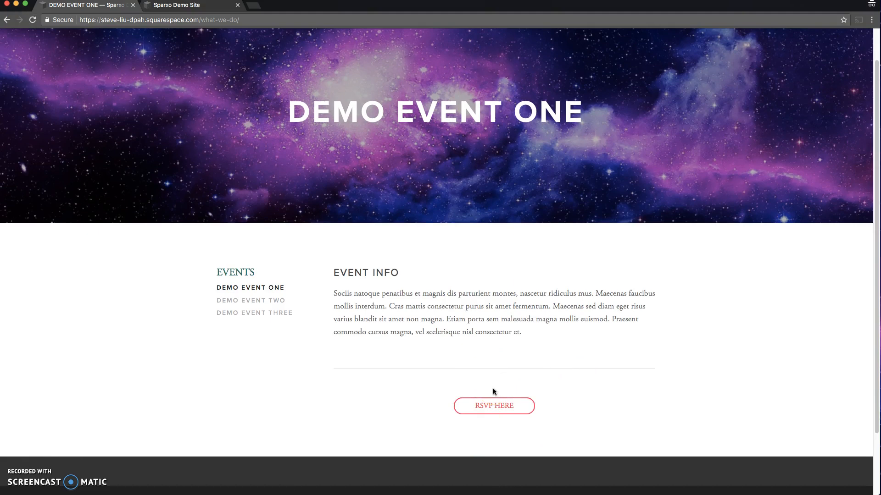
scroll(454, 387, up, 1)
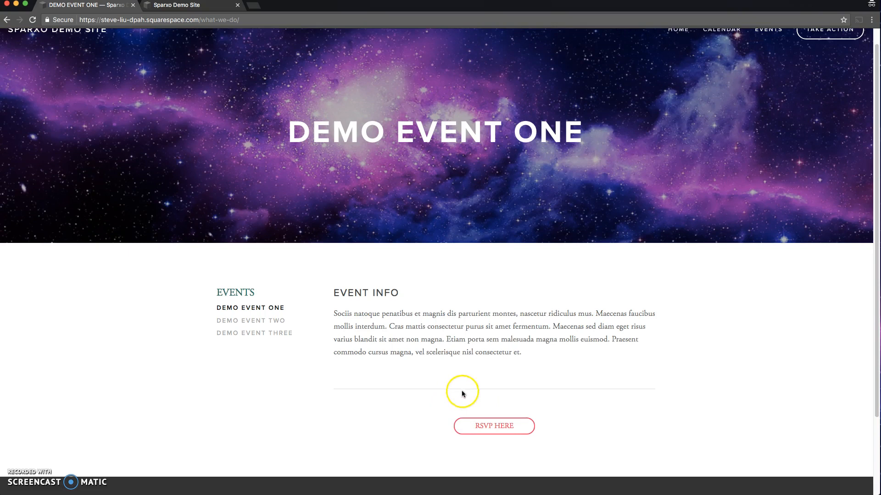
Step: Open the event popup from the RSVP HERE button, select RSVP General Admission and proceed to the contact information form
click(485, 426)
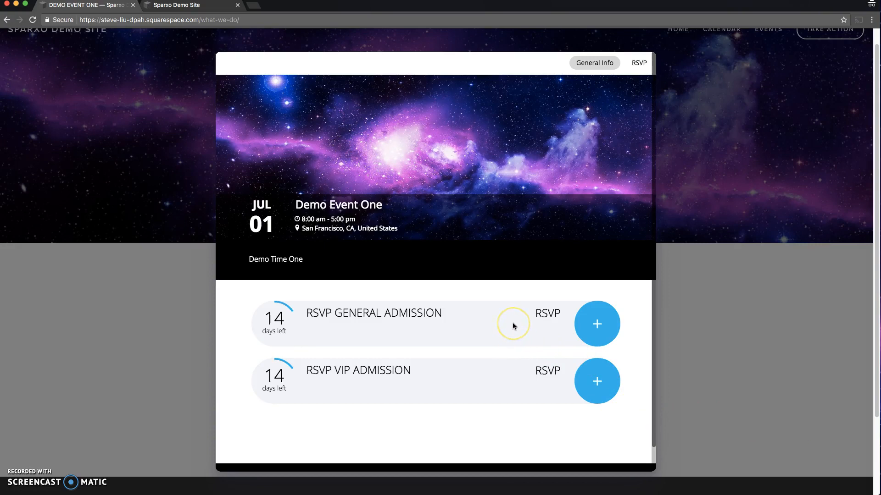
click(599, 323)
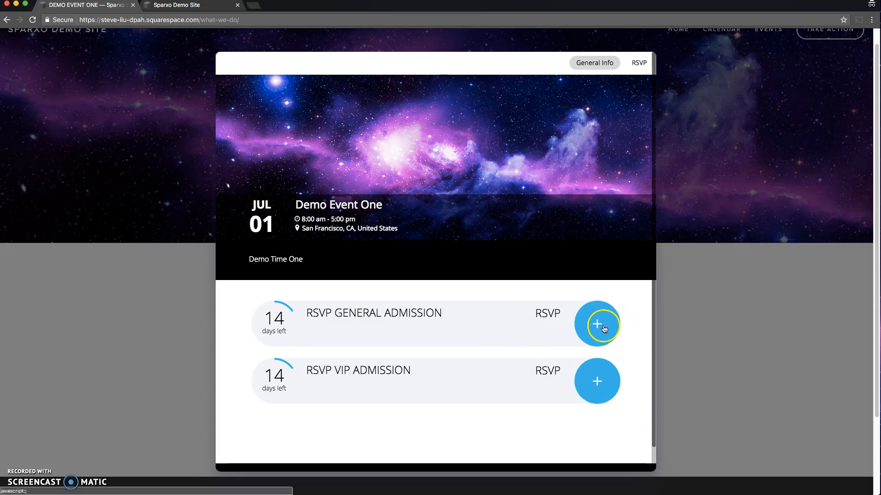
click(539, 382)
click(527, 401)
click(557, 454)
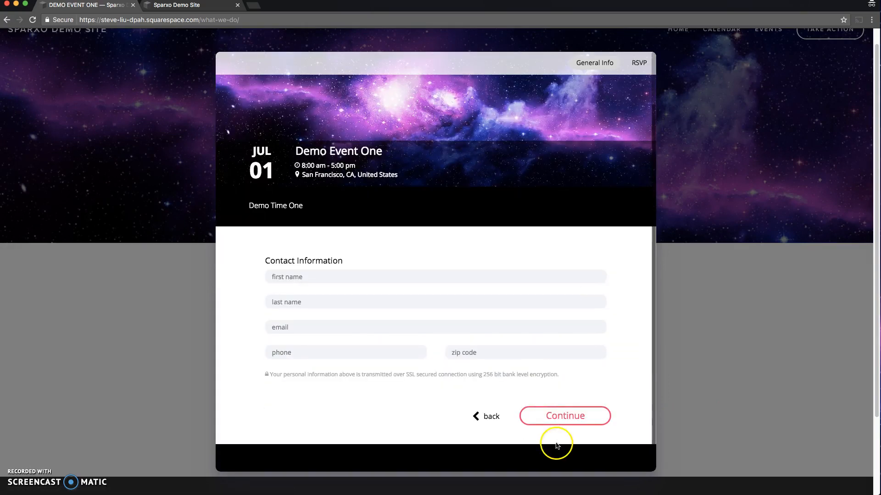